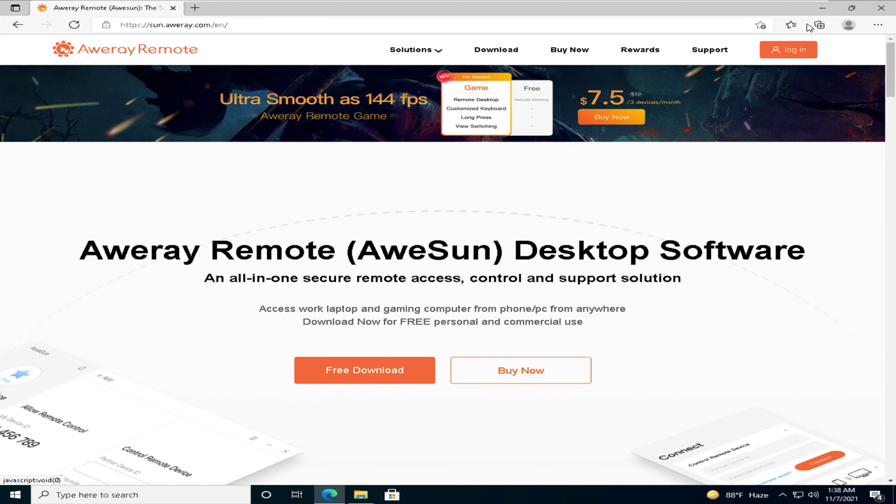
Minimize the Aweray Remote page in Edge to reveal the Project Win folder.
click(822, 10)
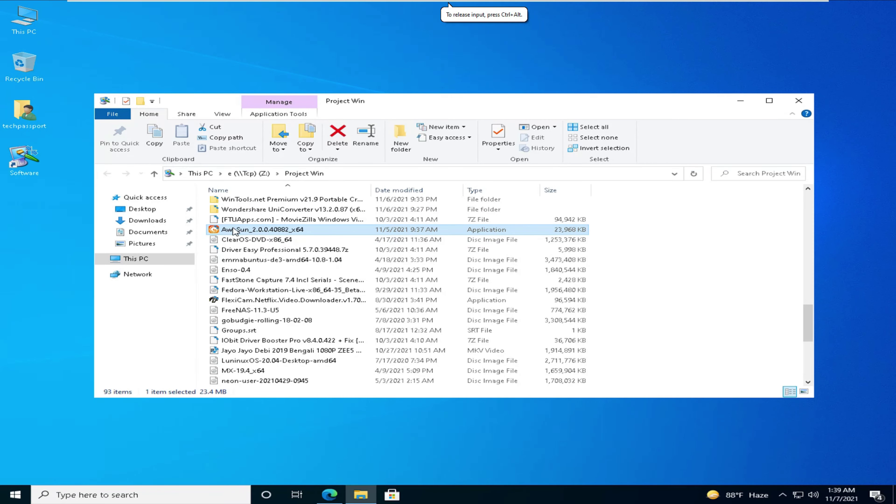
Install Aweray Remote on the VM from the AweSun_2.0.0.40882_x64 installer, then minimize the VM.
double_click(241, 233)
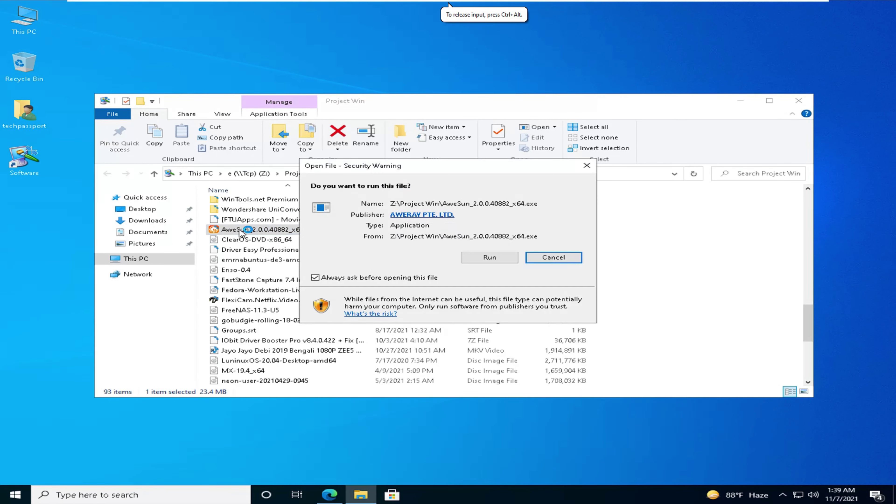
click(507, 258)
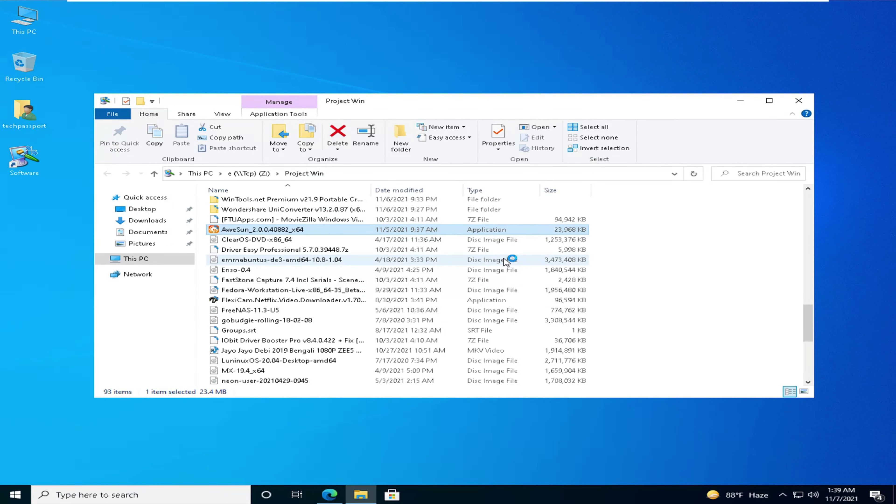
click(740, 101)
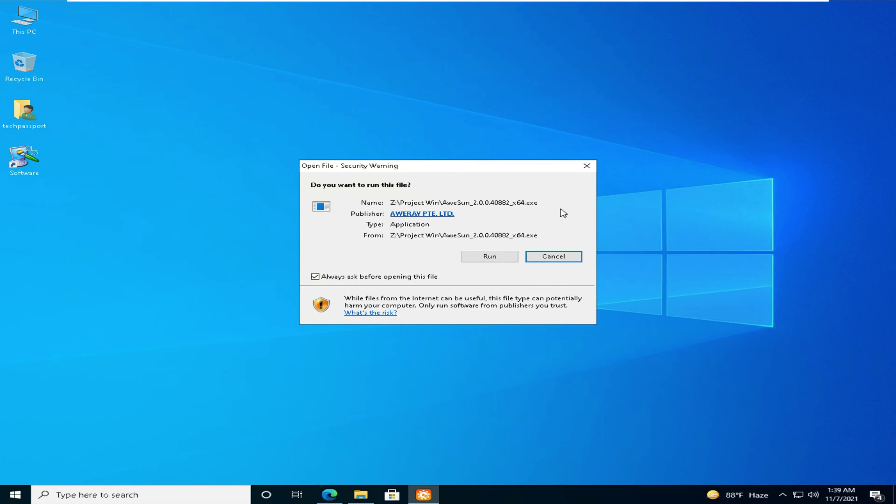
click(500, 257)
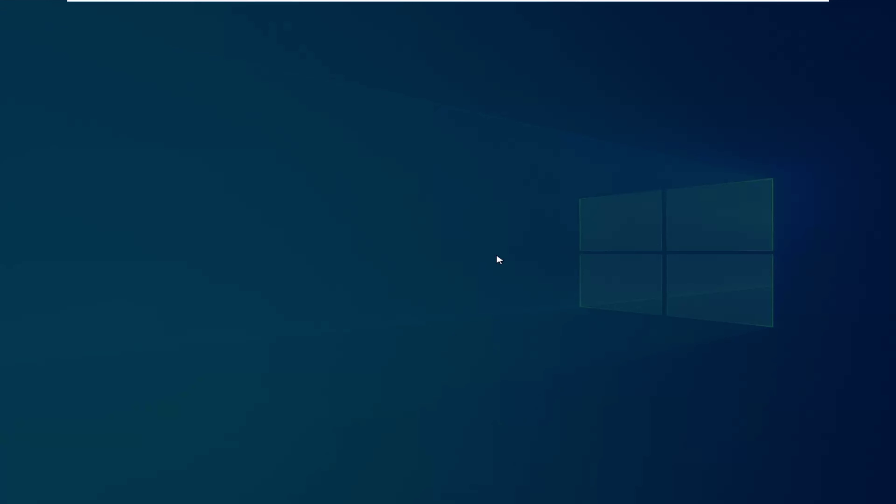
click(423, 311)
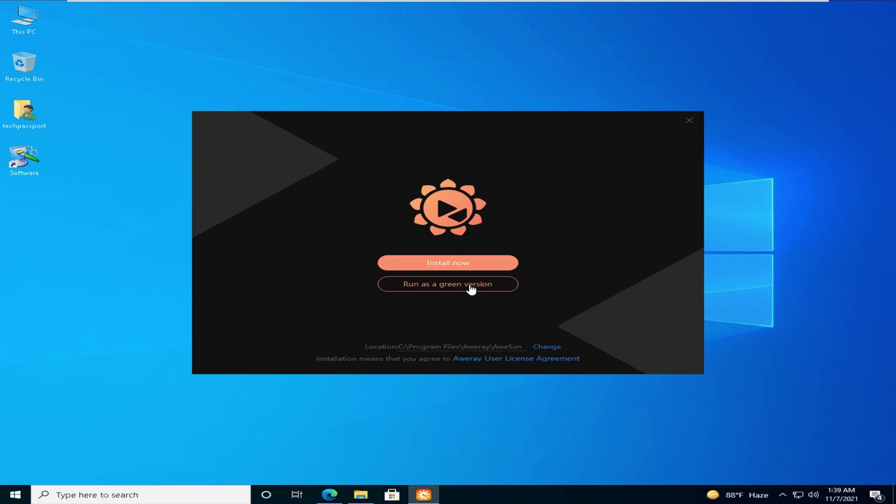
click(465, 263)
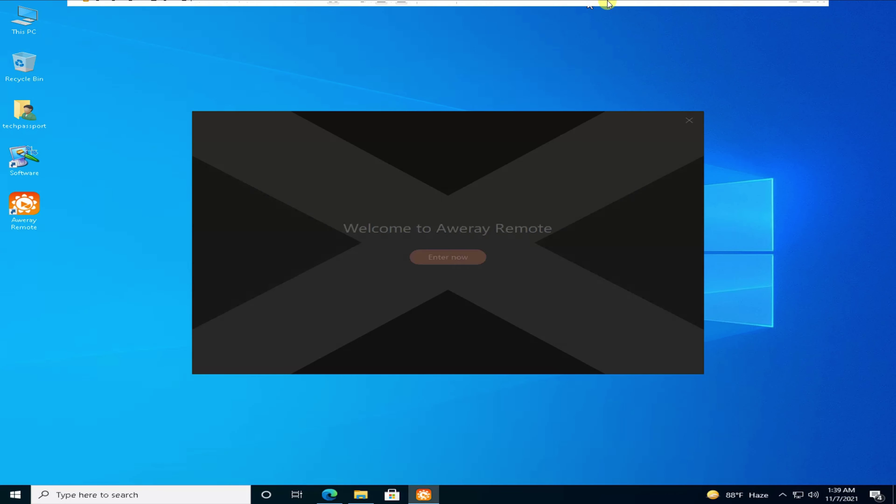
click(792, 8)
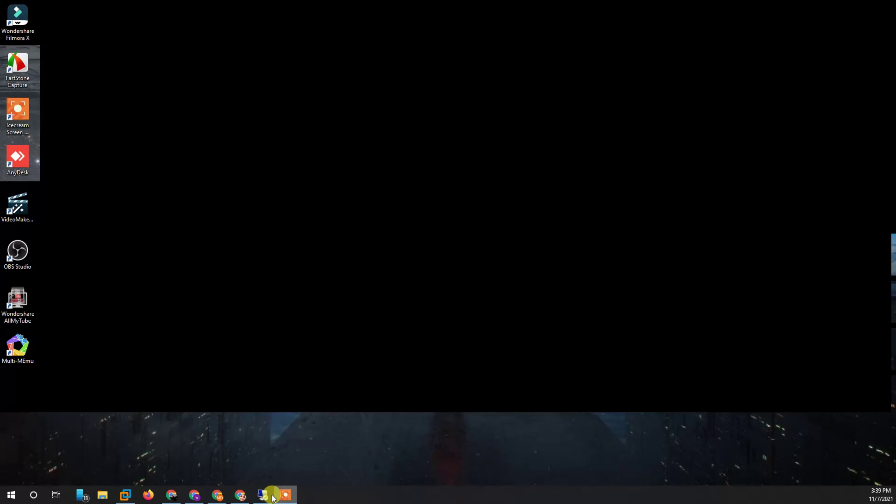
On the remote PC, launch the AweSun program from the Project Win folder.
click(267, 496)
click(375, 95)
drag(685, 92, 703, 84)
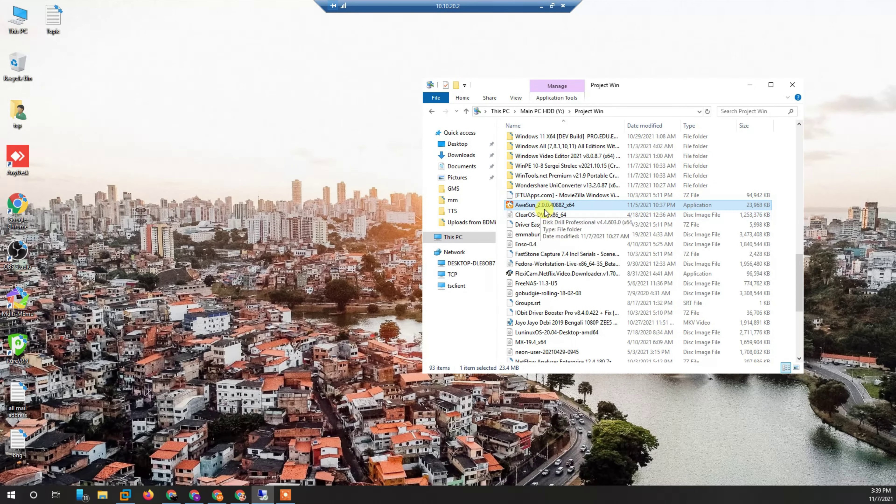
double_click(556, 205)
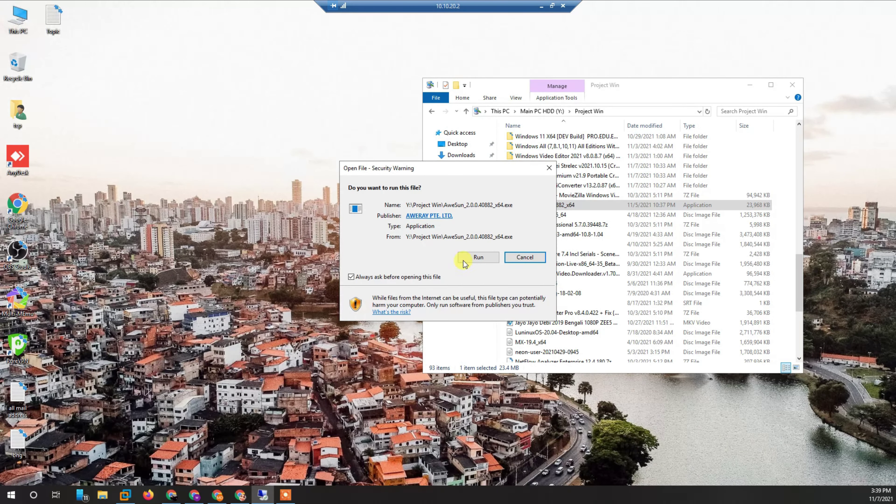
click(472, 258)
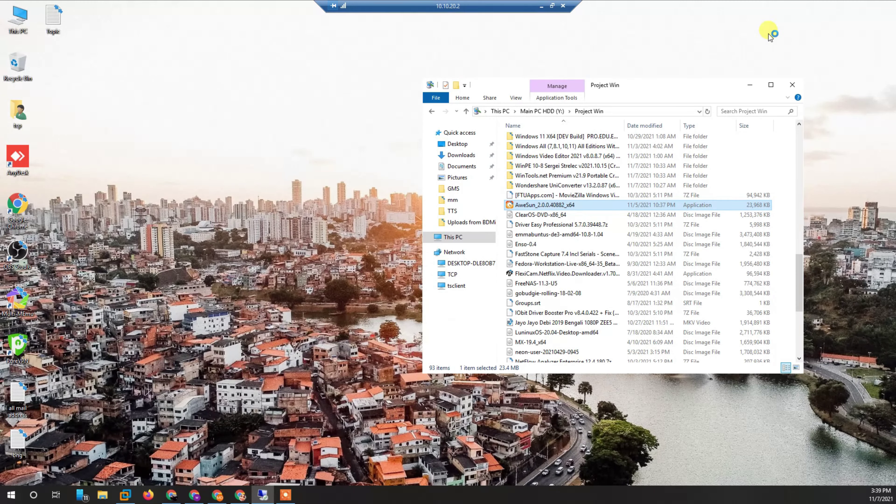
click(749, 84)
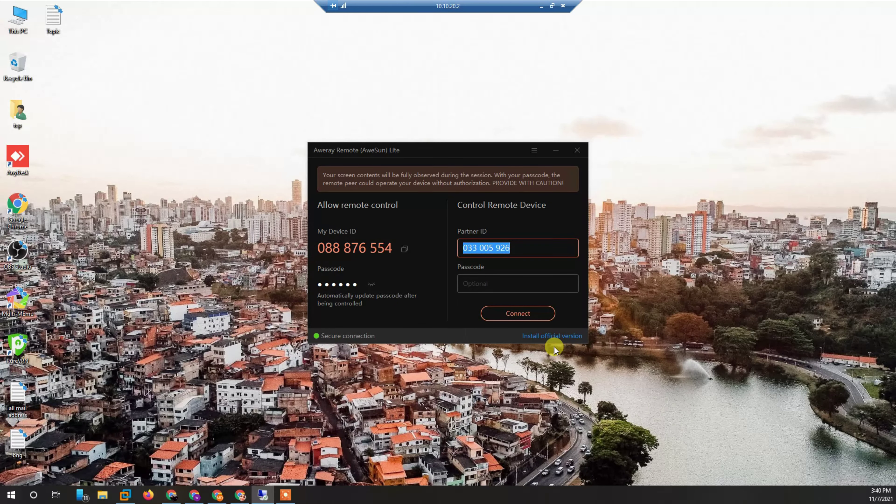
Run AweSun as the portable green version and empty the Partner ID field.
click(539, 338)
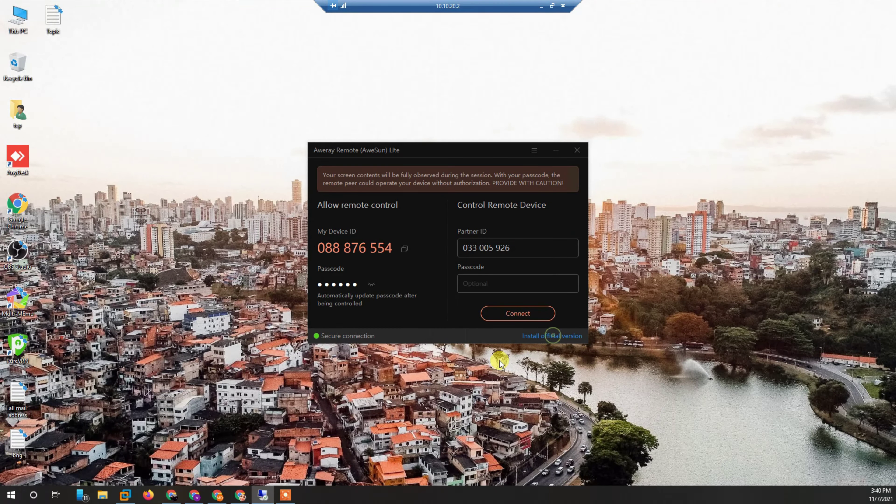
click(477, 257)
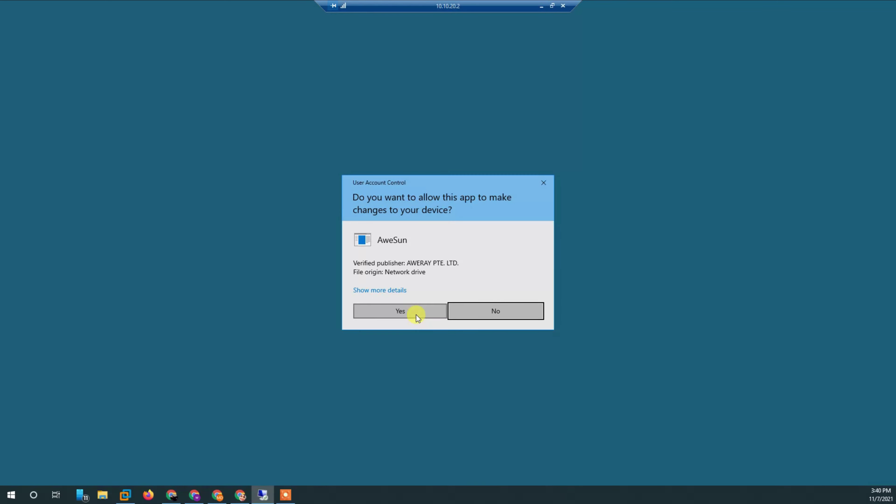
click(415, 315)
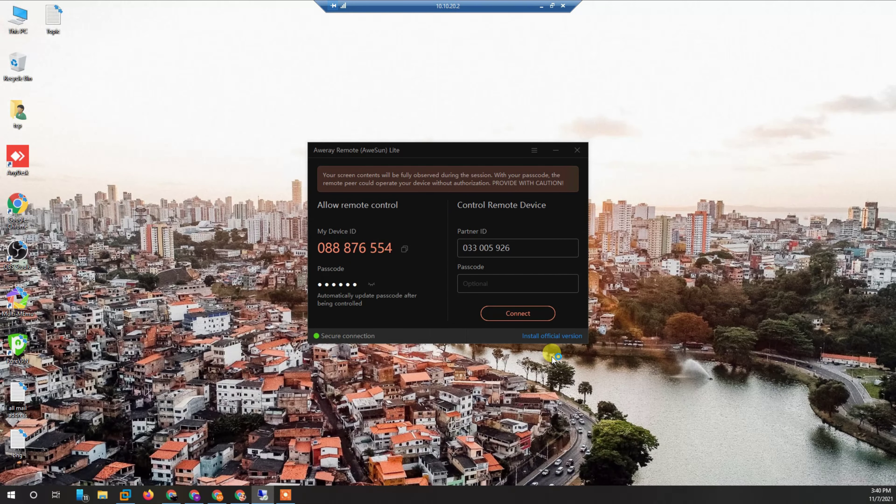
click(433, 261)
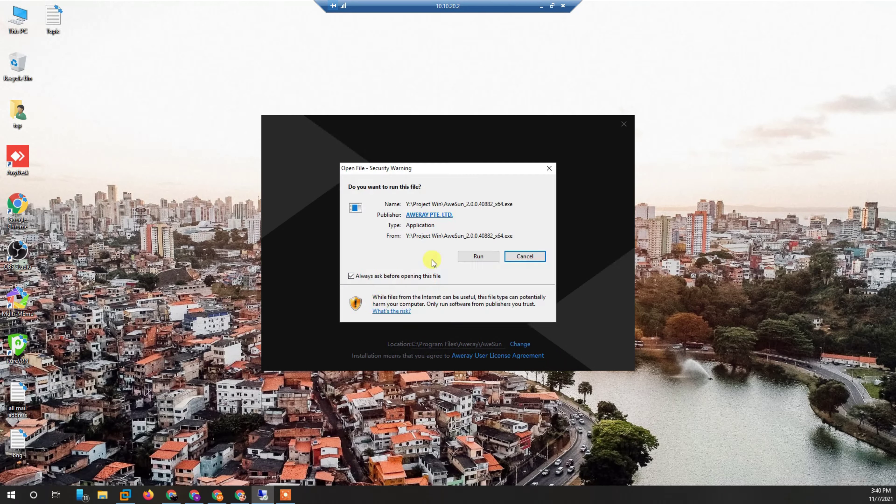
click(472, 259)
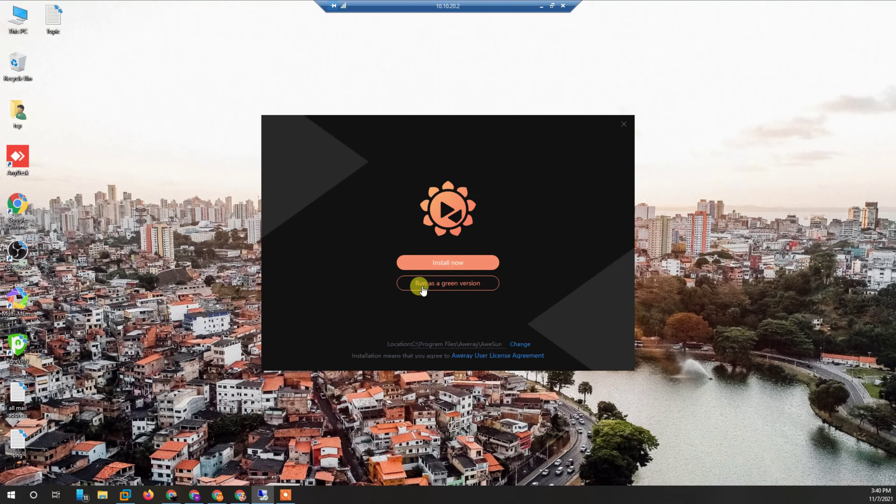
click(486, 286)
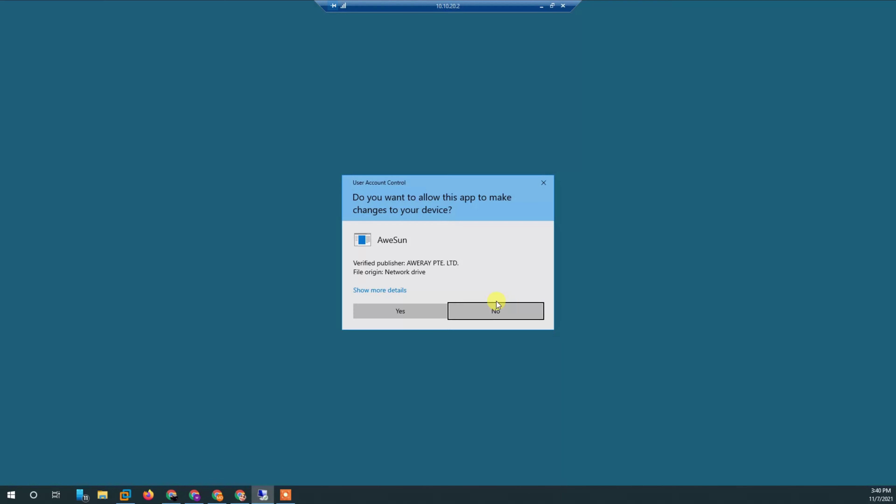
click(423, 306)
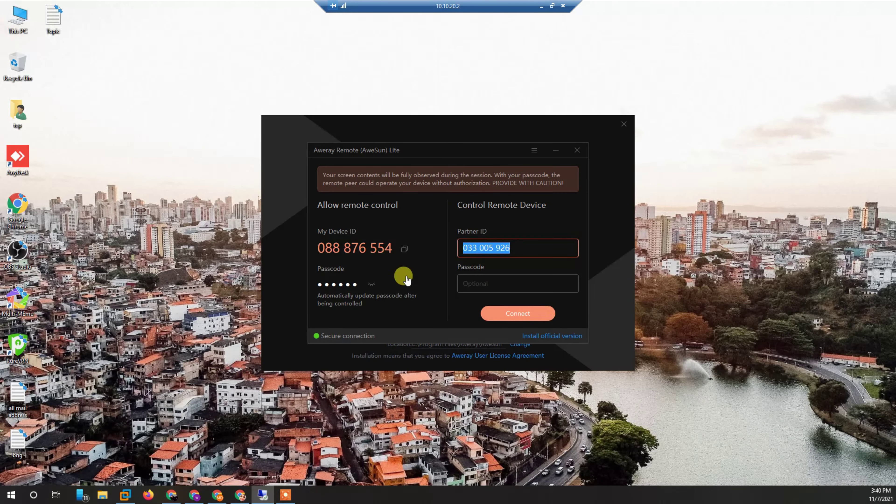
drag(516, 248, 455, 247)
key(BackSpace)
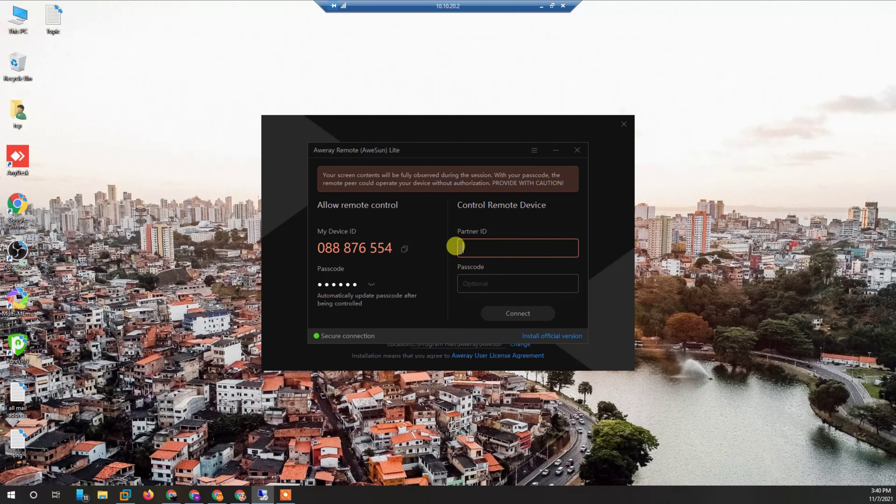
Switch to the VM, enter Aweray Remote's main window, and go to the account login page.
click(540, 6)
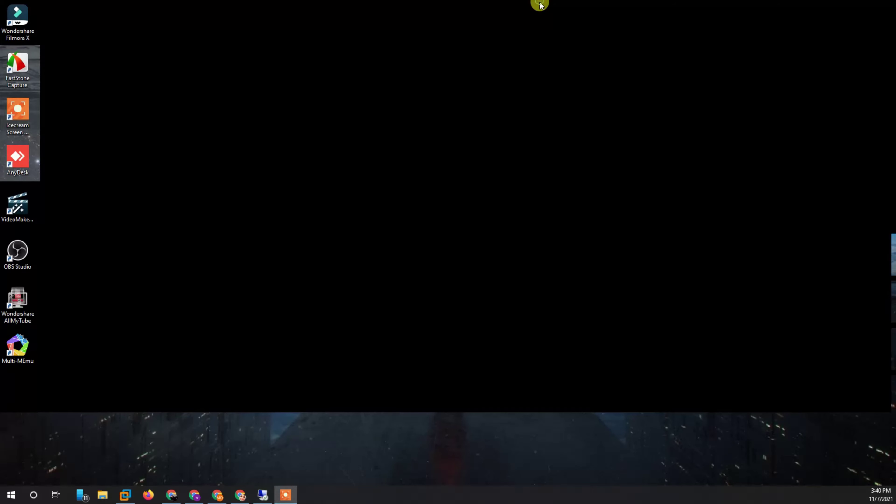
click(128, 495)
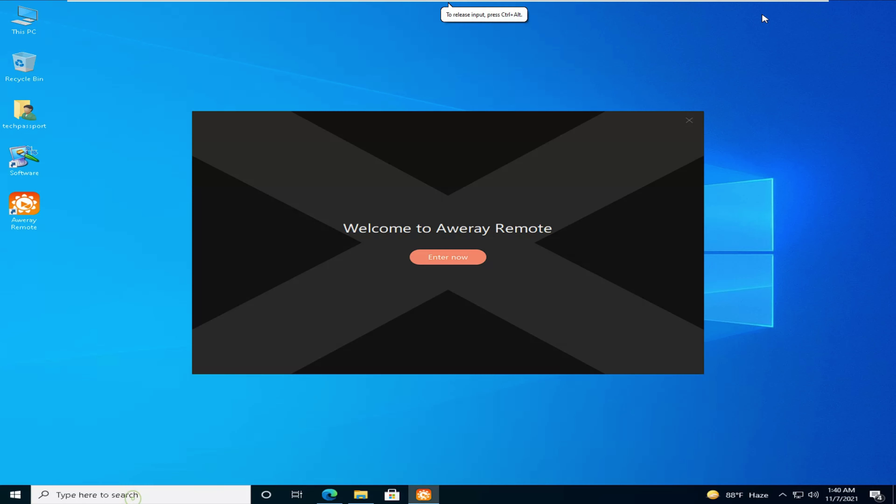
click(448, 259)
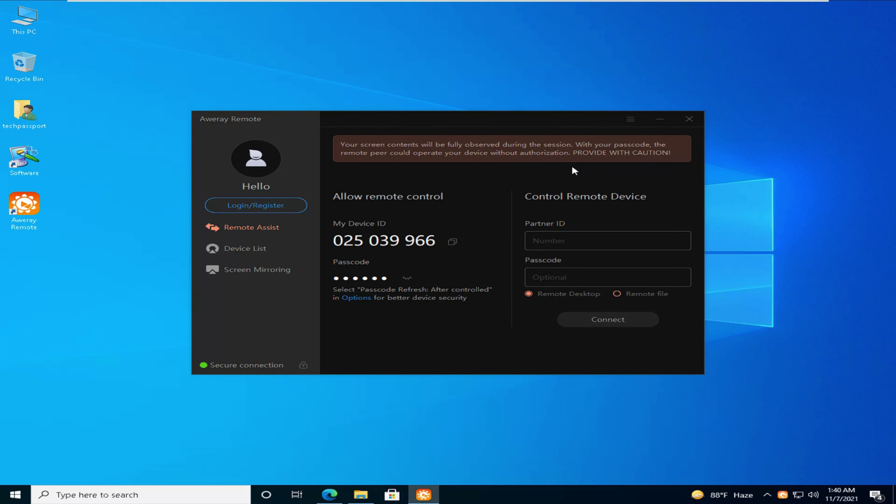
click(217, 204)
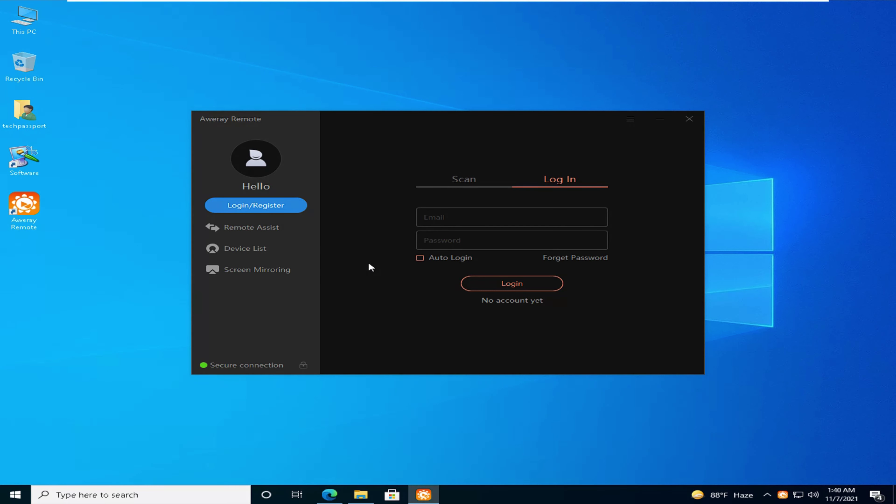
click(465, 180)
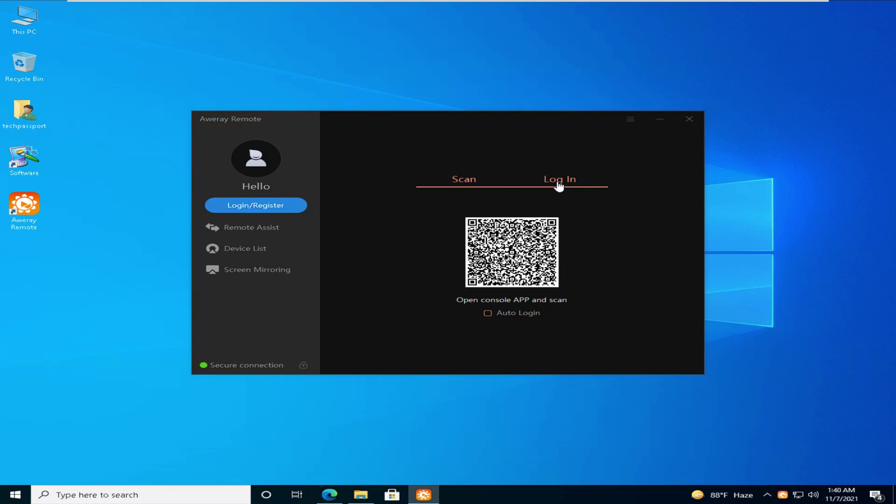
click(559, 180)
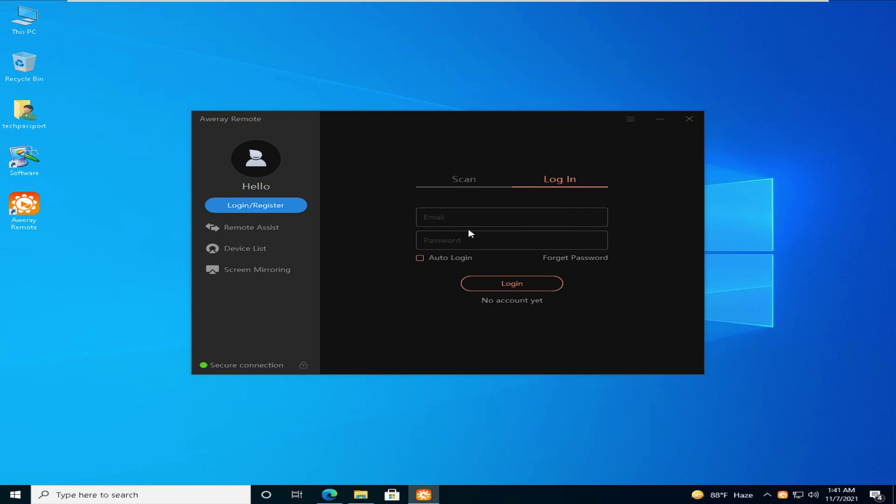
click(482, 219)
click(493, 236)
click(497, 217)
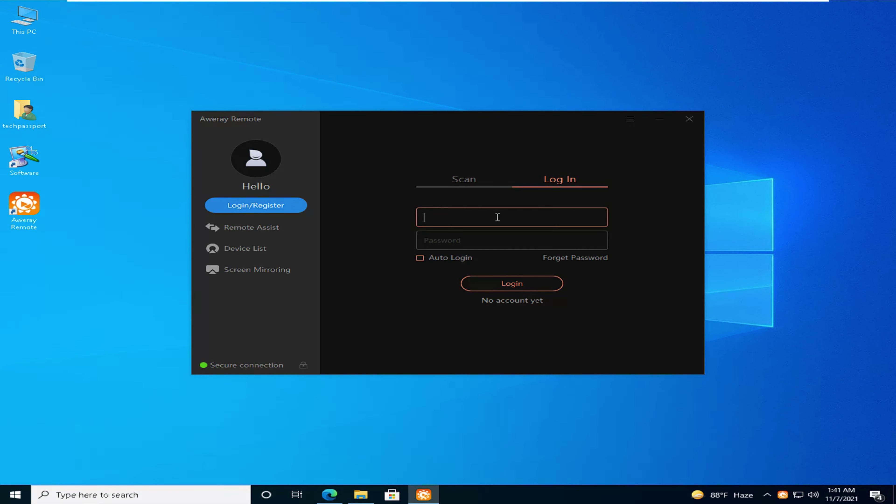
click(511, 303)
click(469, 220)
click(465, 244)
click(466, 263)
click(466, 287)
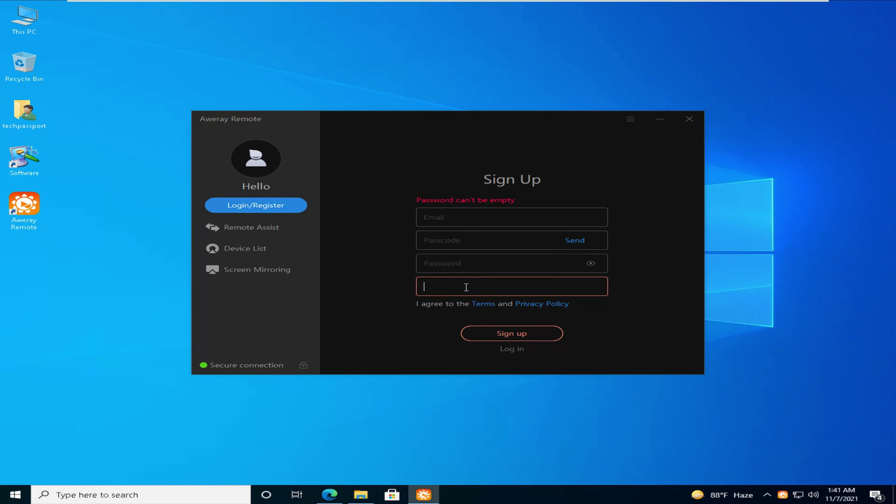
click(256, 231)
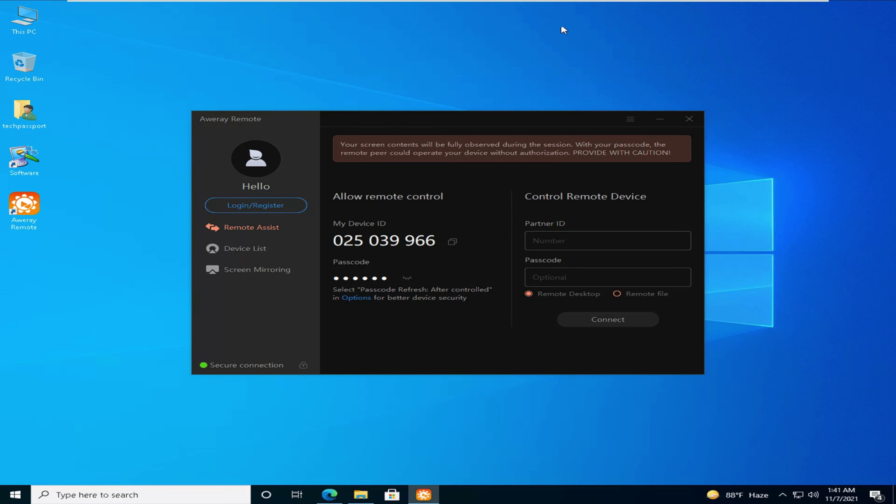
Bring up the host's remote session and clear a mistyped Partner ID entry.
mouse_move(568, 3)
click(792, 7)
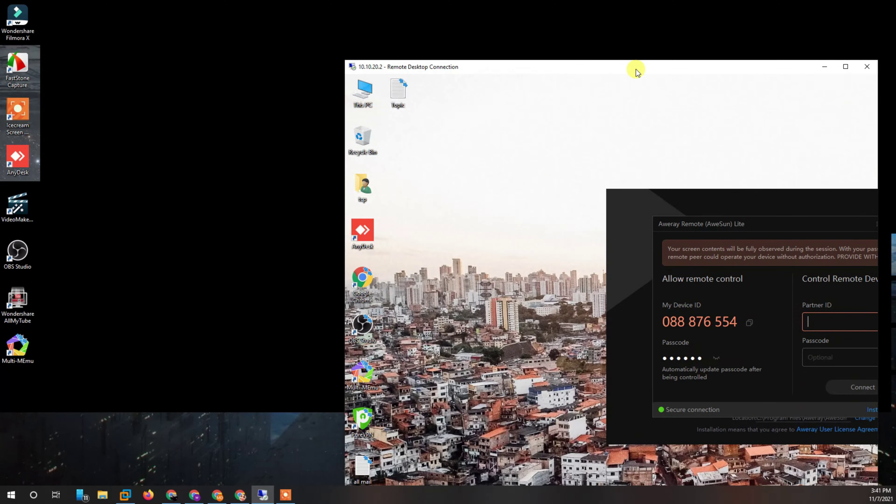
double_click(634, 70)
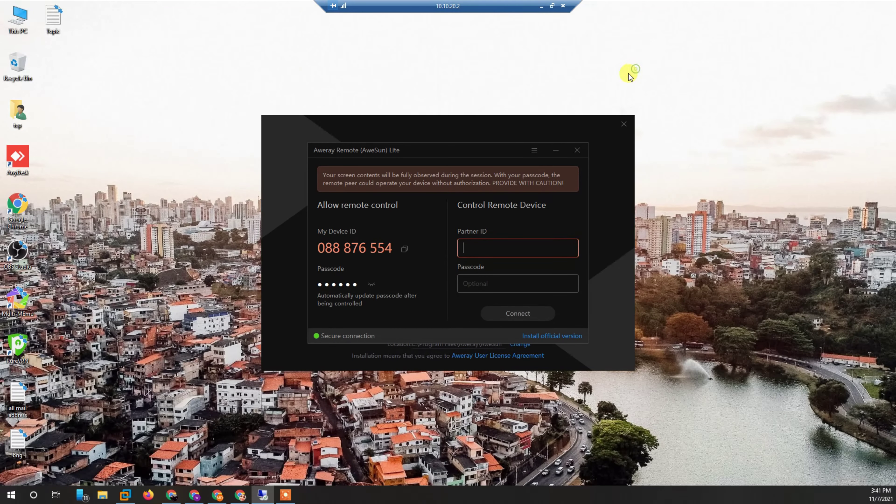
text(41)
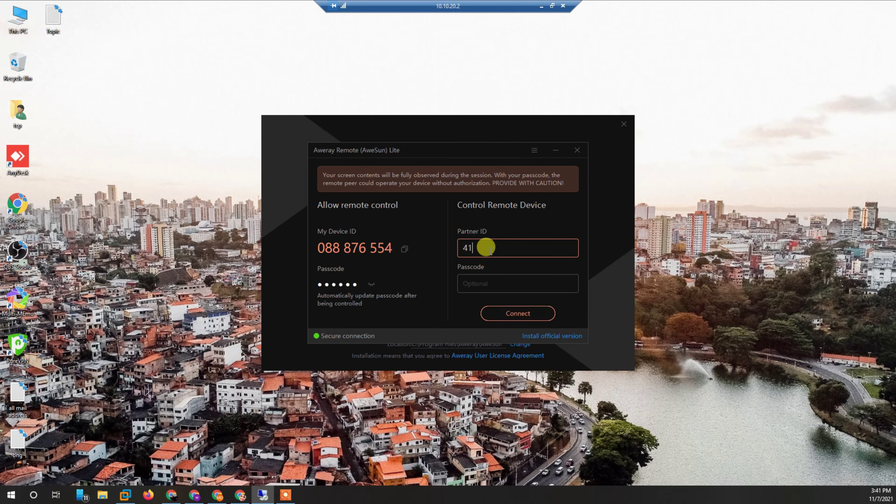
key(BackSpace)
key(BackSpace)
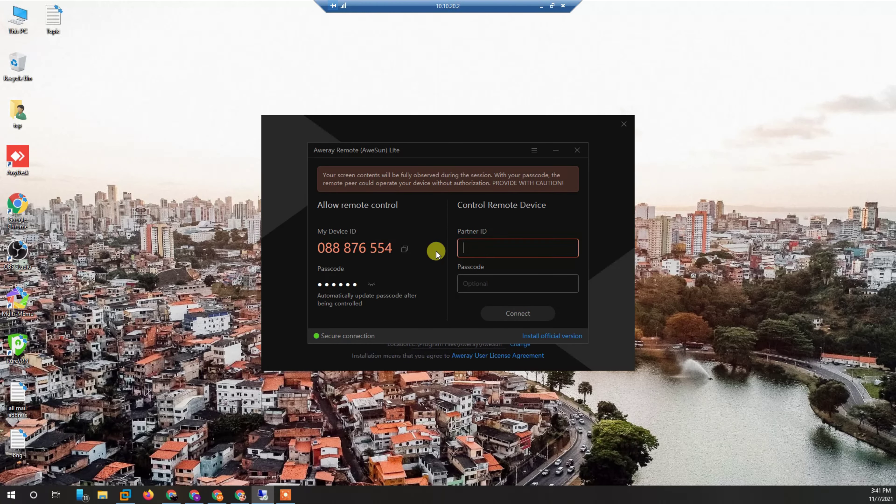
Return to the VM and take VMware out of full-screen mode.
click(541, 6)
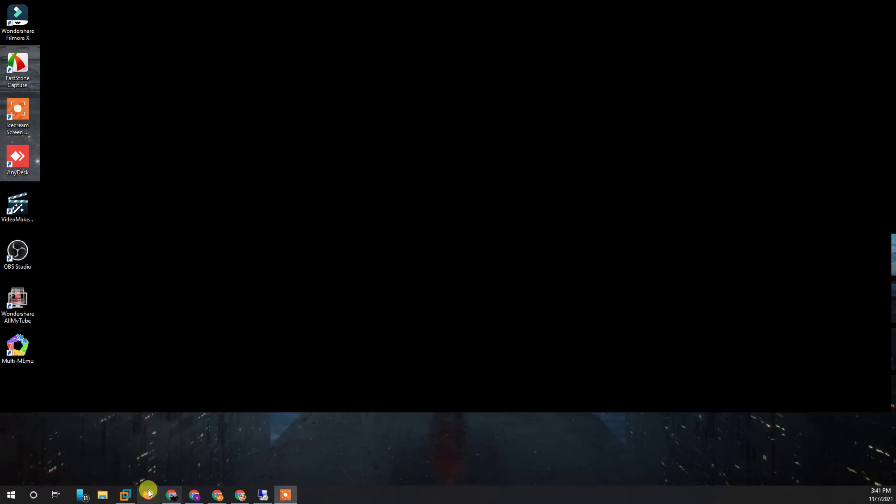
click(133, 495)
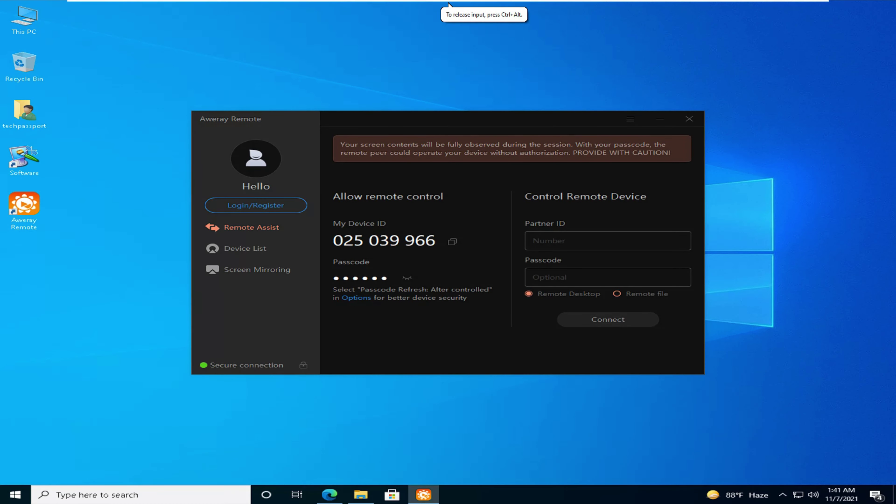
mouse_move(487, 2)
click(807, 7)
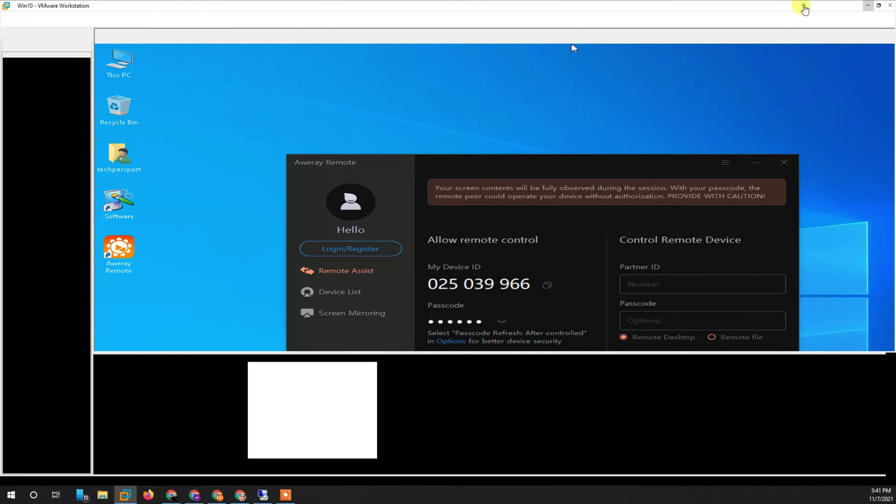
click(261, 497)
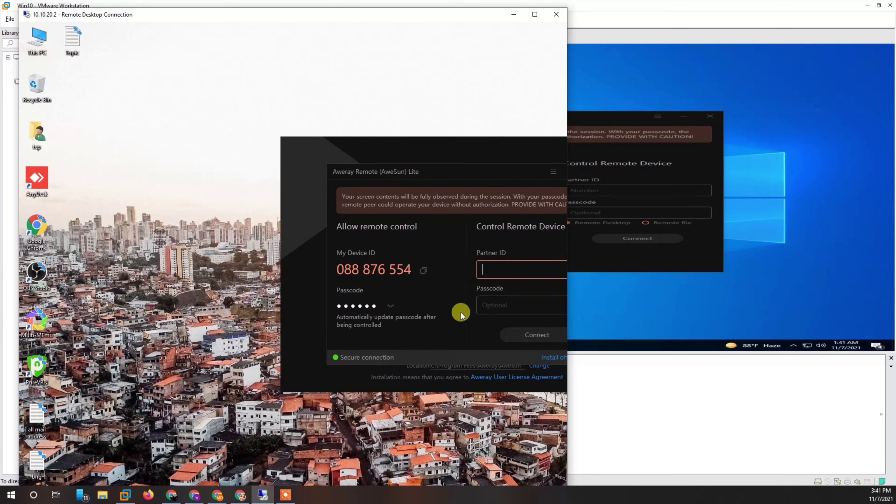
click(489, 270)
drag(444, 14, 241, 34)
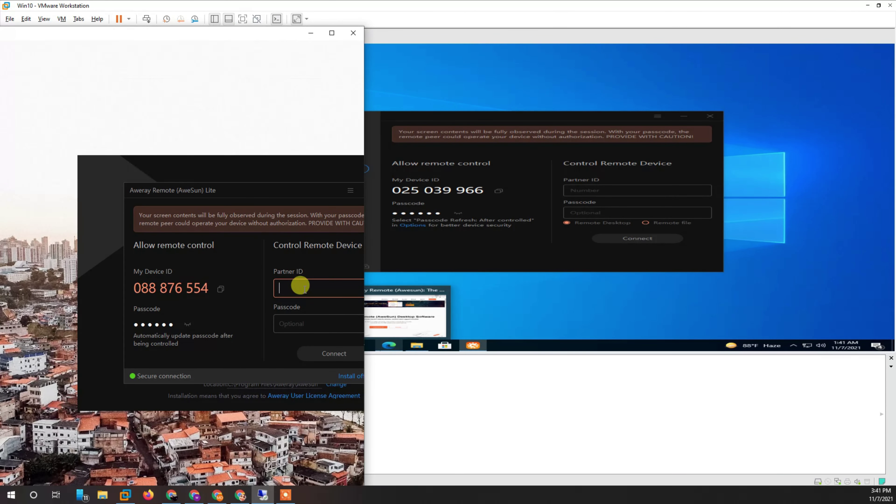
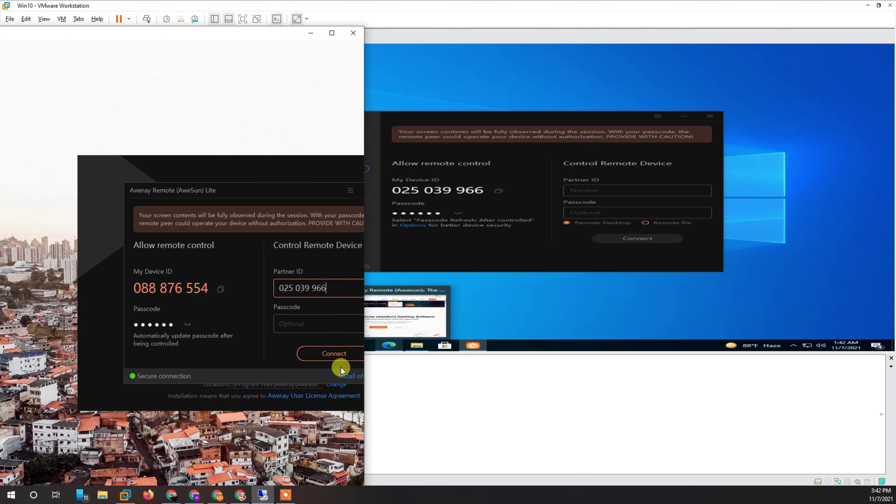
click(338, 355)
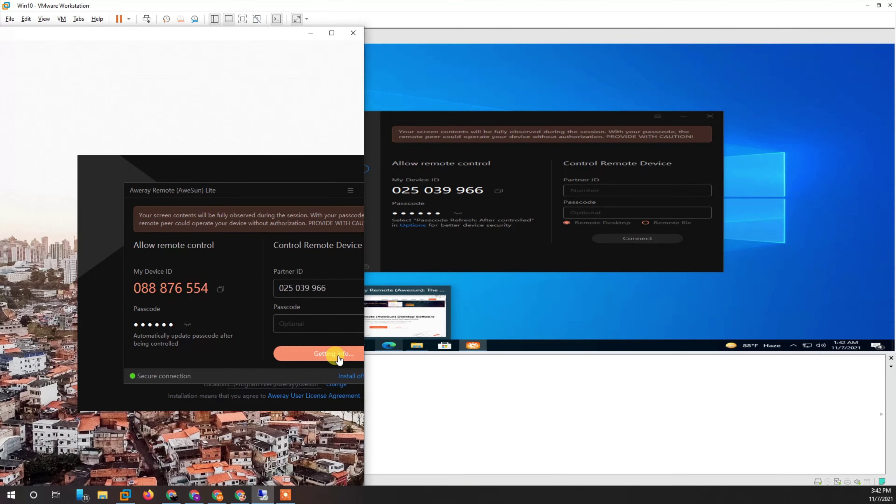
Accept the incoming control request on the VM and move the VMware window aside.
click(779, 304)
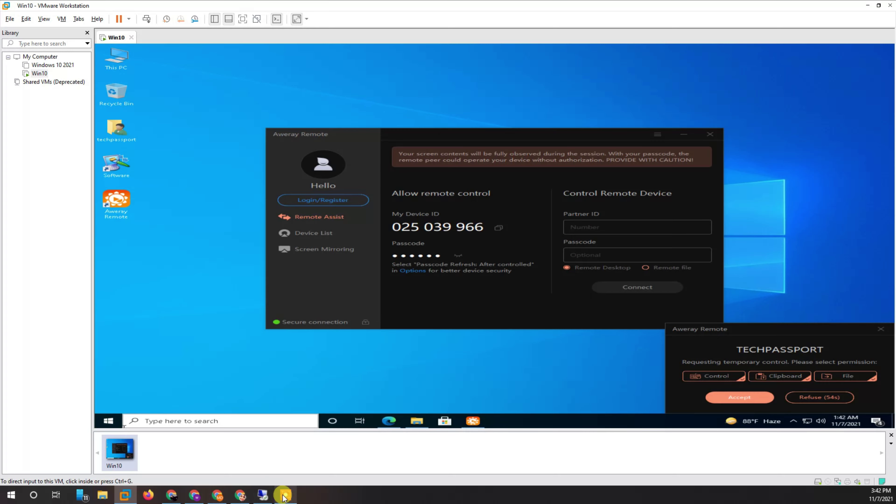
click(264, 496)
drag(361, 62, 519, 76)
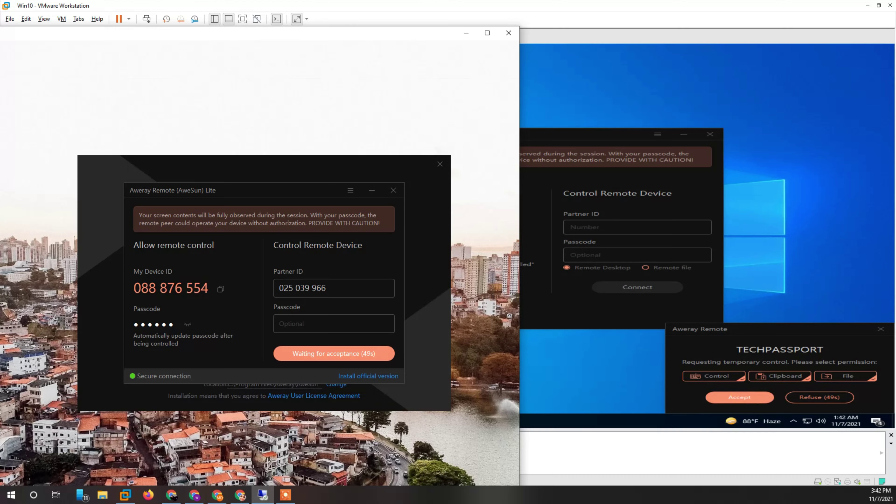
click(740, 397)
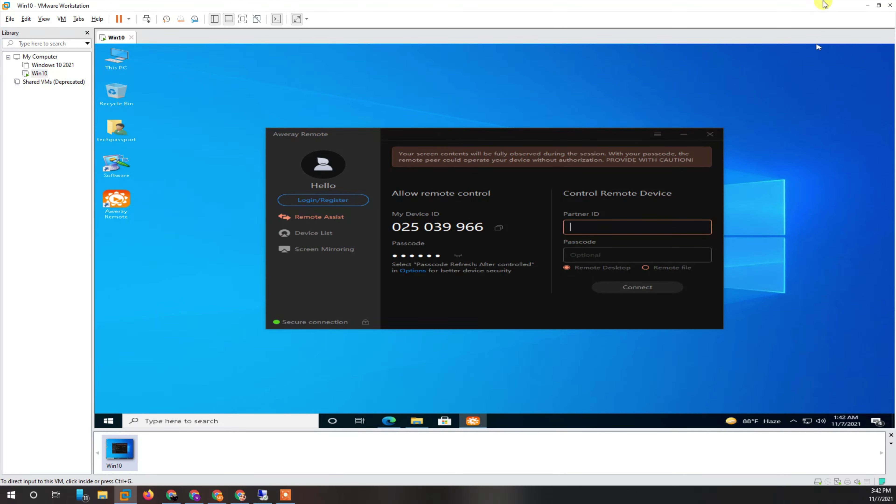
click(878, 5)
drag(516, 45, 728, 33)
Enlarge the remote session, open This PC on the remote desktop, and move it remotely.
click(244, 30)
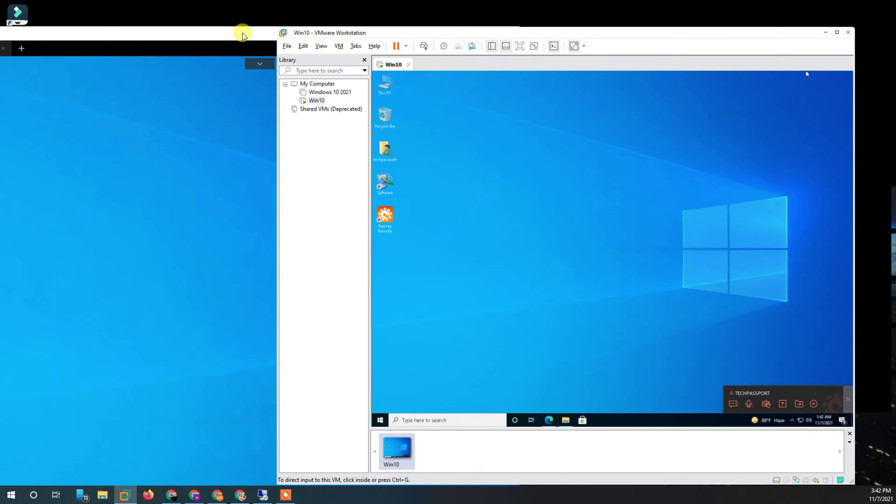
double_click(240, 30)
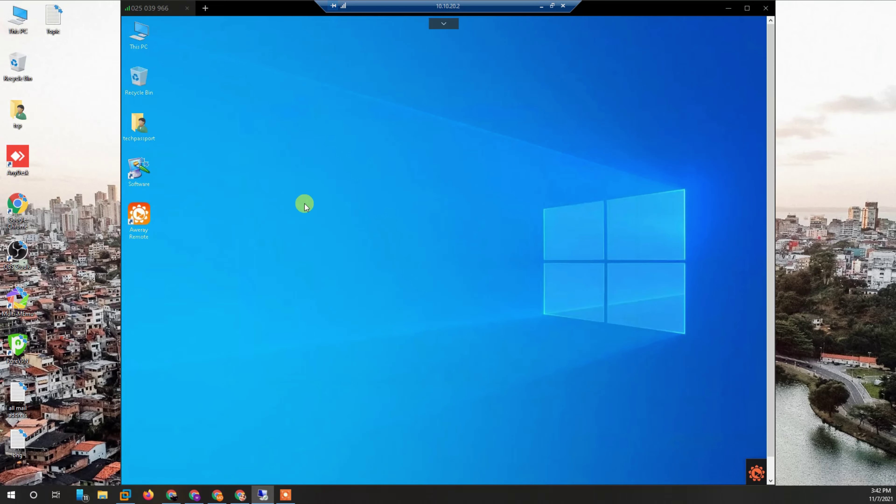
double_click(138, 45)
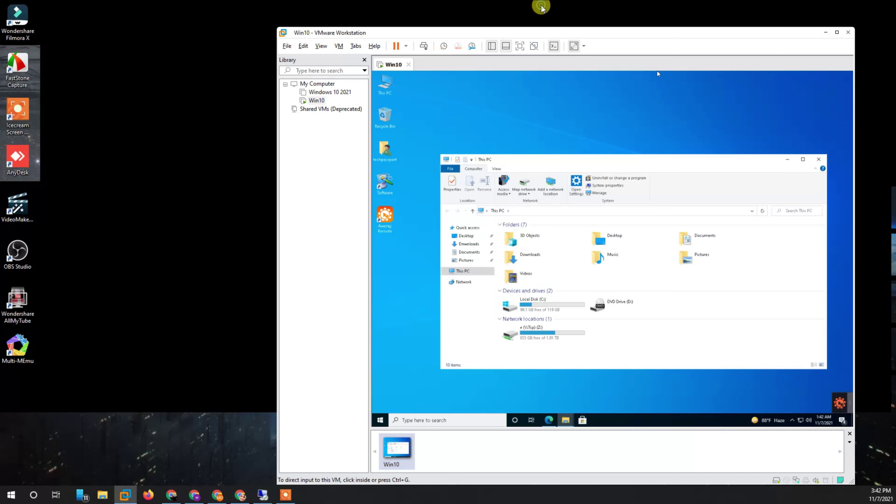
double_click(620, 33)
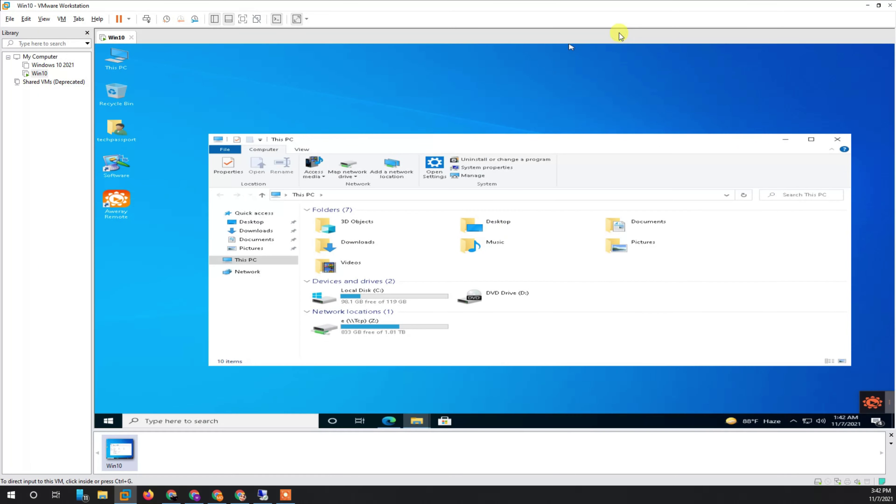
click(242, 18)
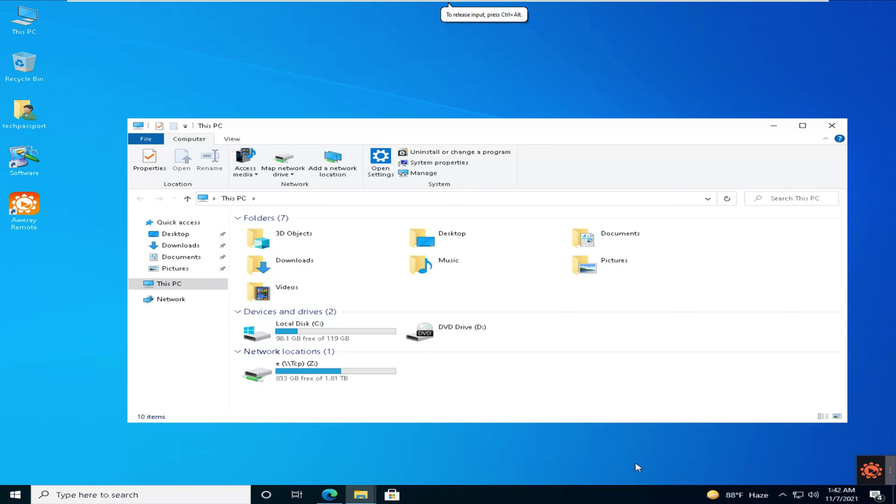
mouse_move(702, 5)
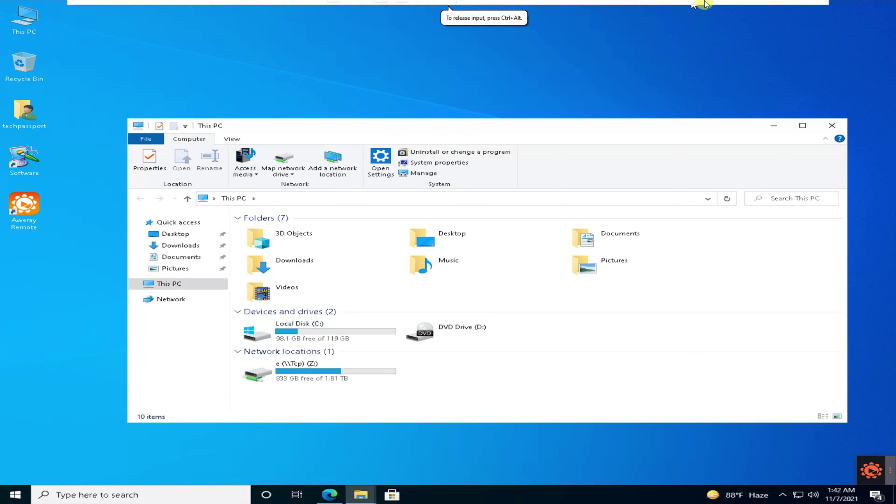
click(790, 9)
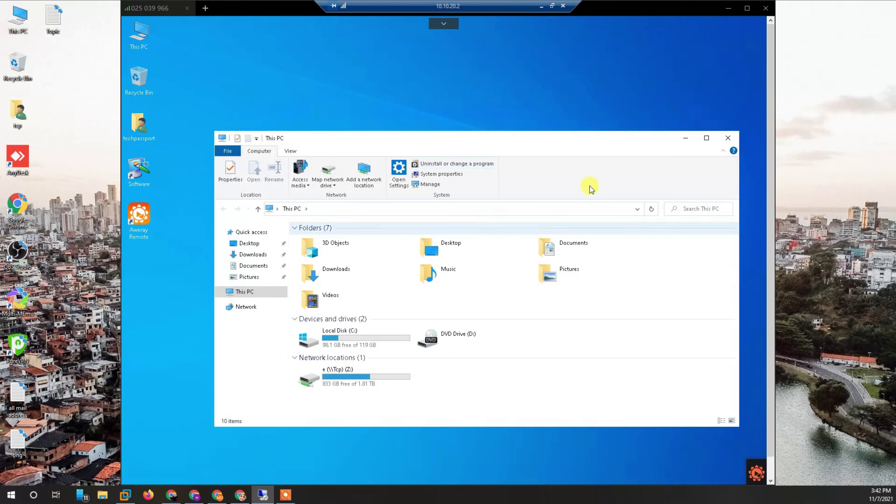
drag(625, 140, 586, 92)
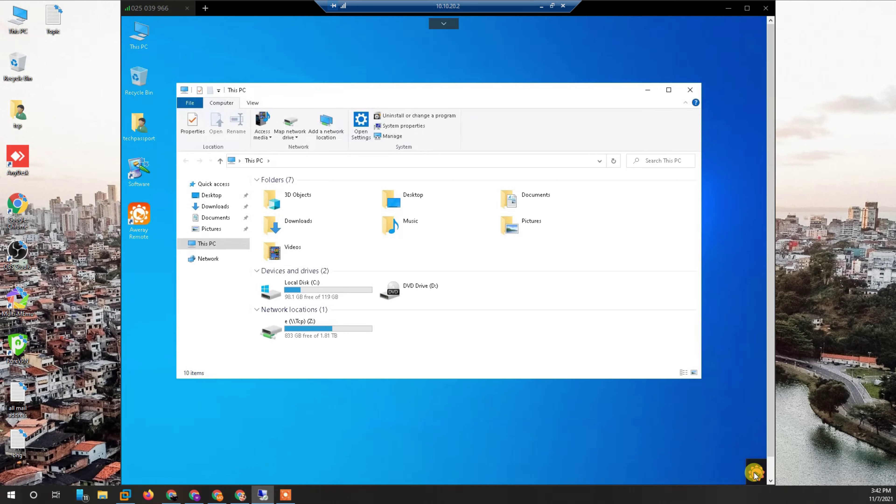
Maximize the viewer and switch its display from Original ratio to Adaptive.
click(747, 8)
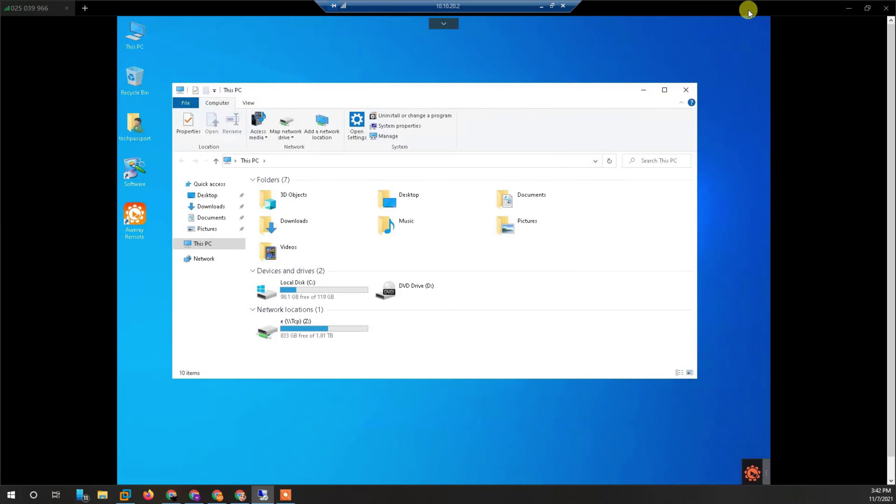
click(443, 26)
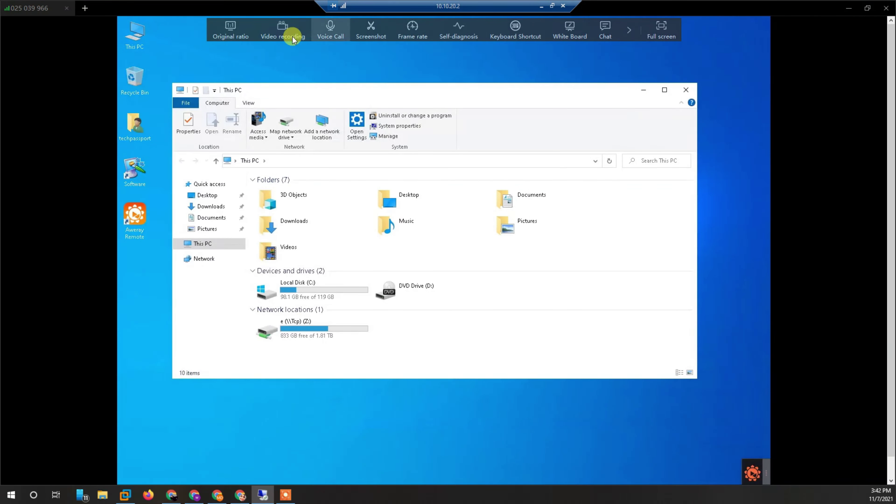
click(231, 41)
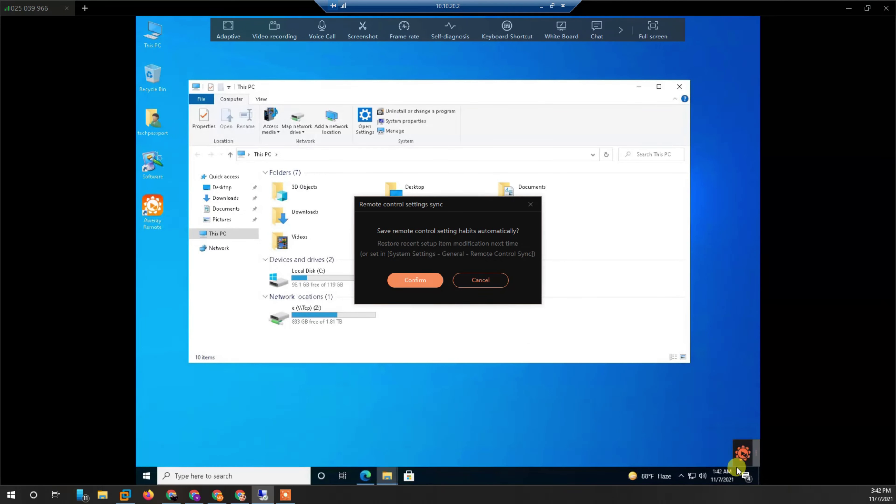
click(415, 280)
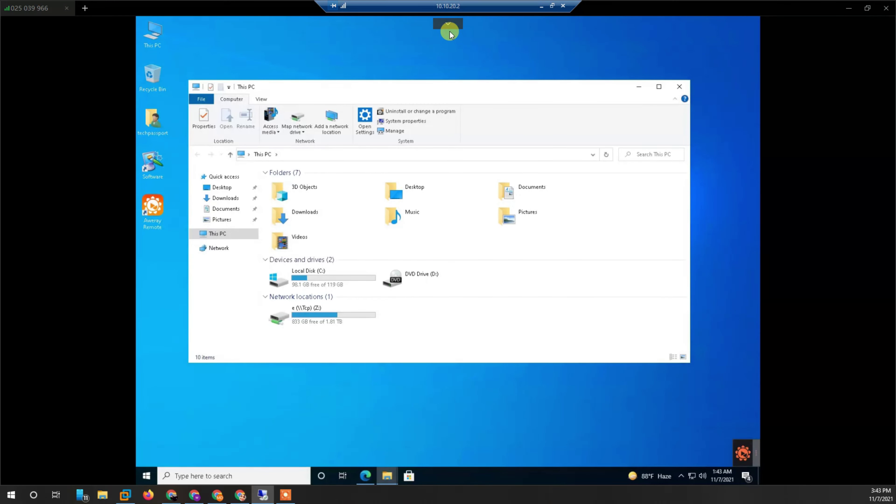
Draw a red freehand loop with the White Board, then close it to clear the drawing.
mouse_move(448, 27)
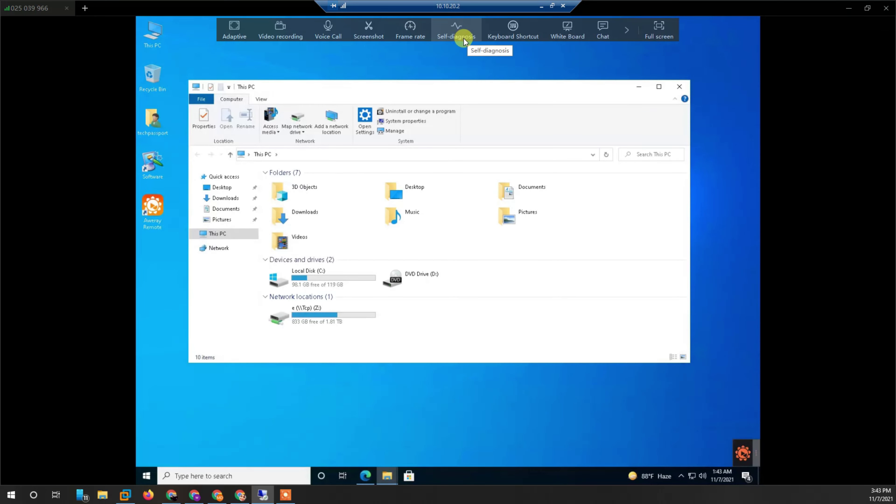
click(576, 36)
mouse_move(379, 264)
mouse_down()
mouse_move(485, 249)
mouse_move(528, 193)
mouse_up()
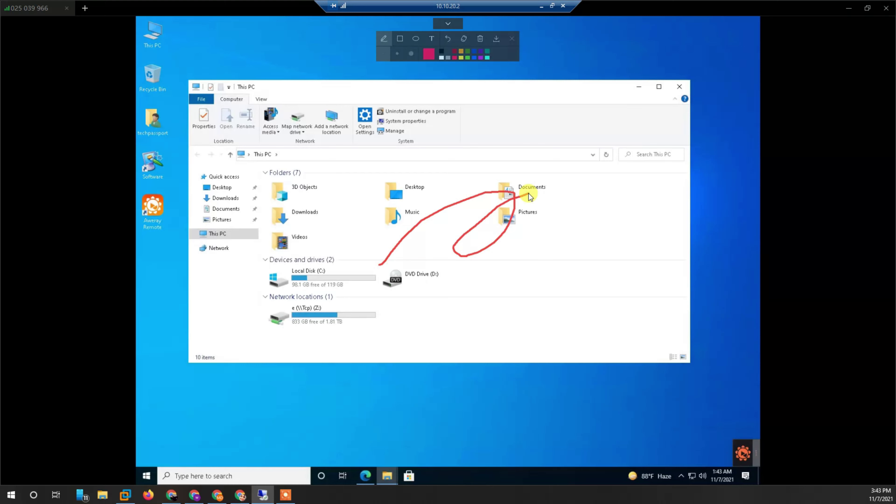
click(510, 40)
click(447, 21)
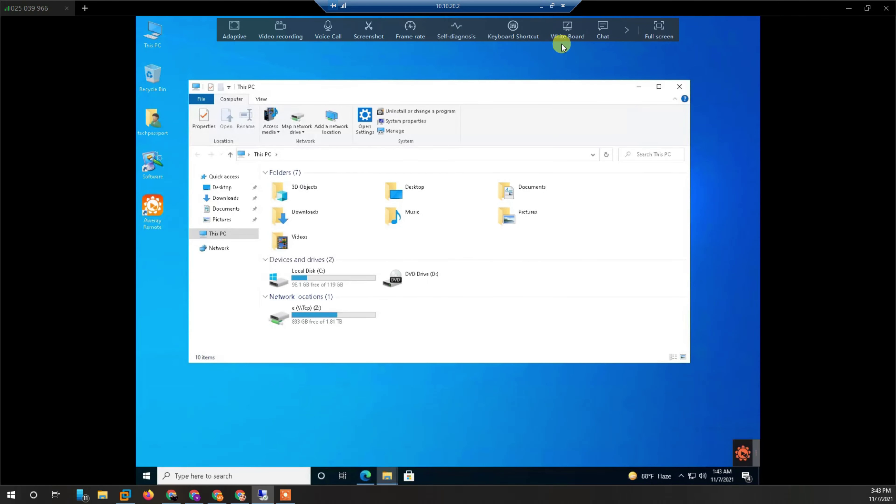
click(632, 35)
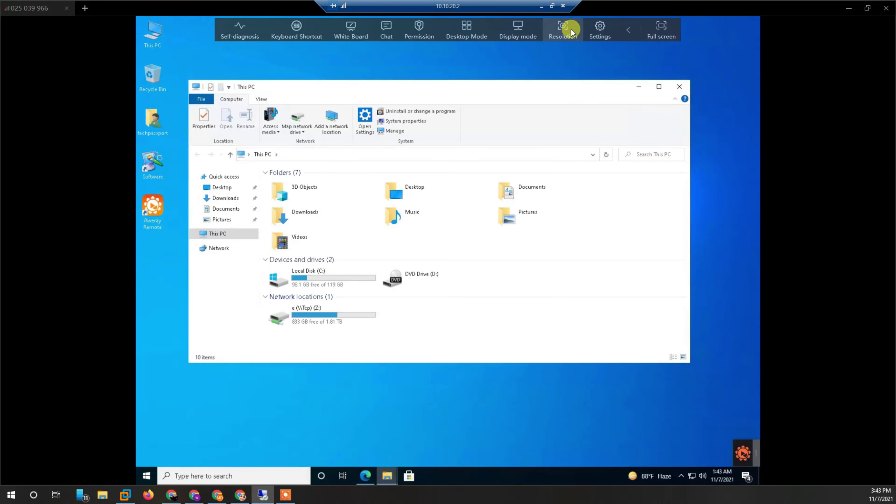
click(571, 28)
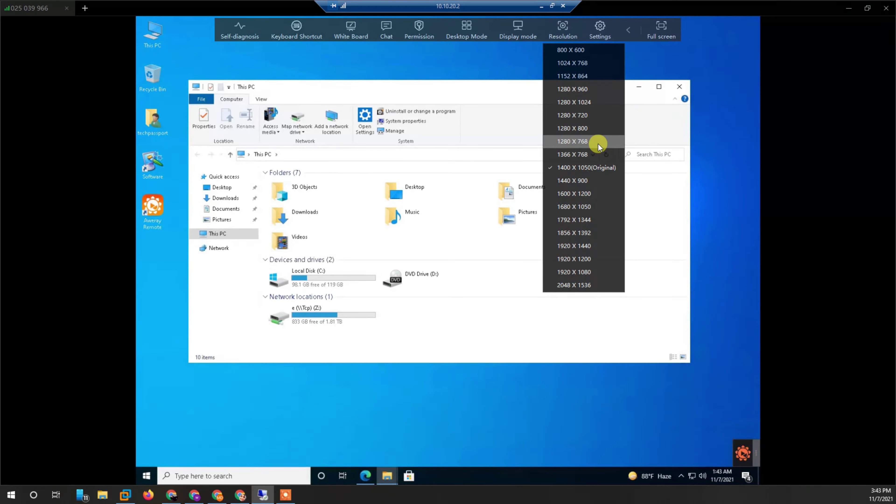
click(600, 133)
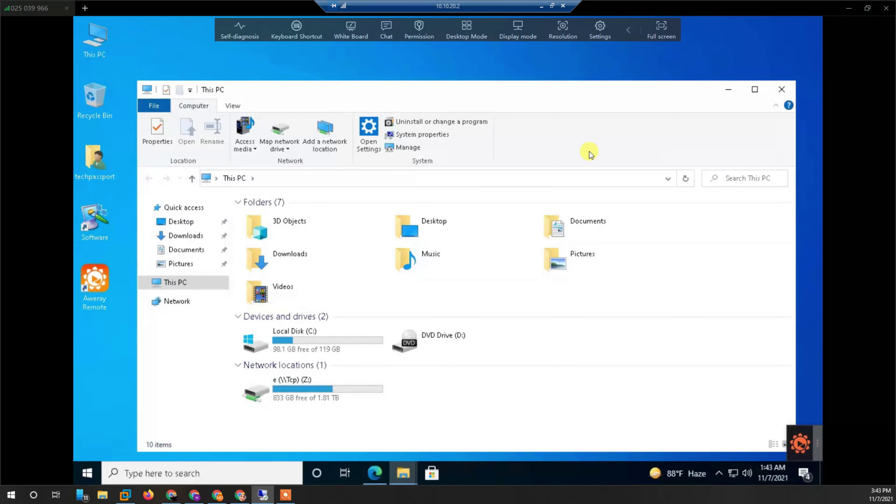
click(626, 38)
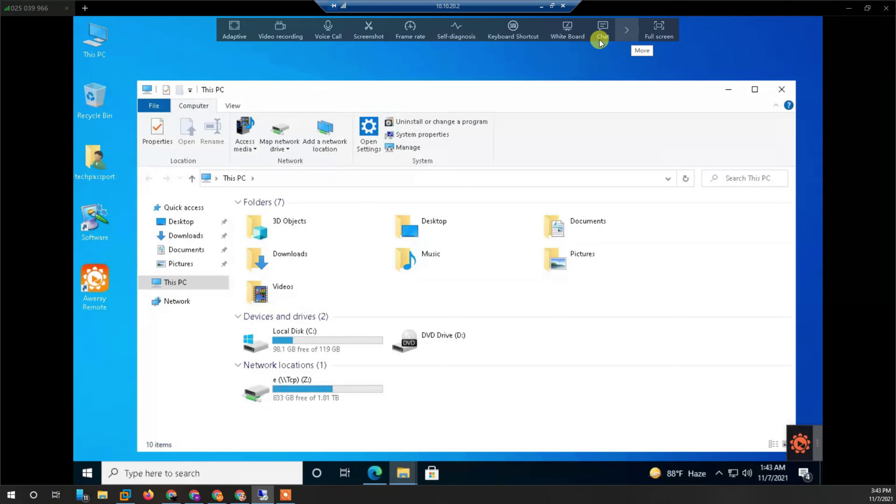
click(627, 31)
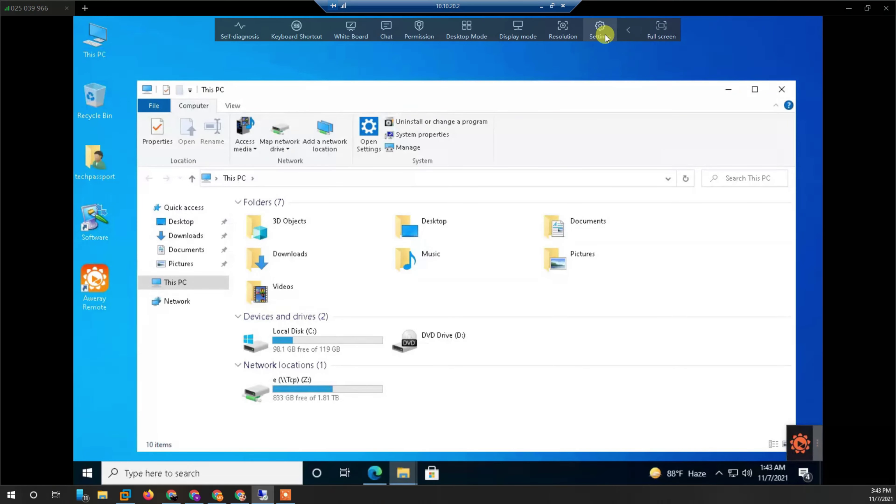
click(600, 30)
click(574, 33)
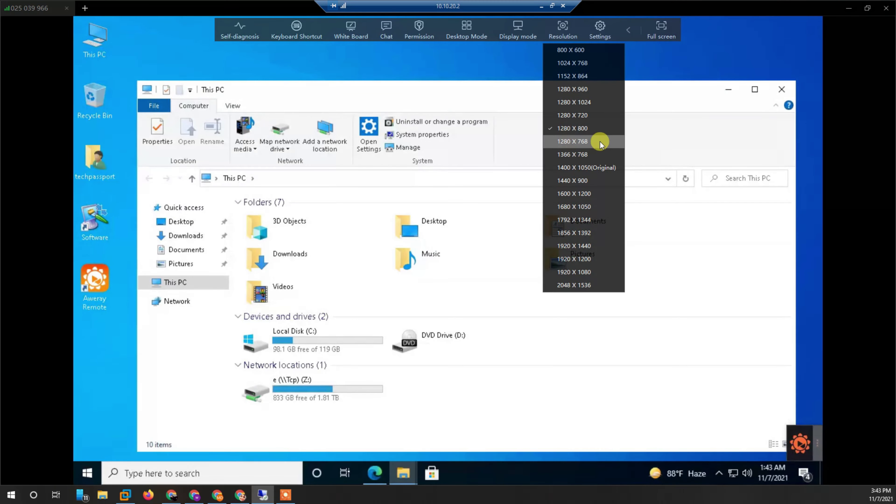
click(598, 168)
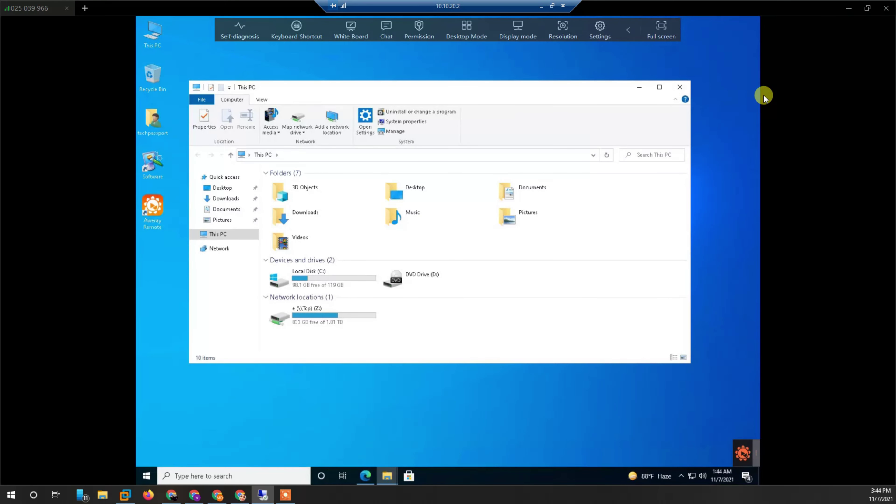
End the remote session and close the Aweray Remote Lite window and leftover installer.
click(884, 10)
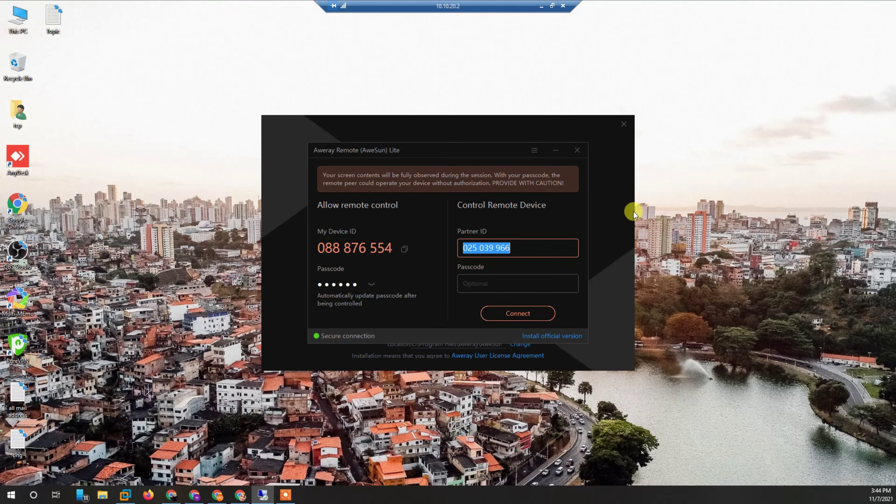
click(578, 151)
click(623, 124)
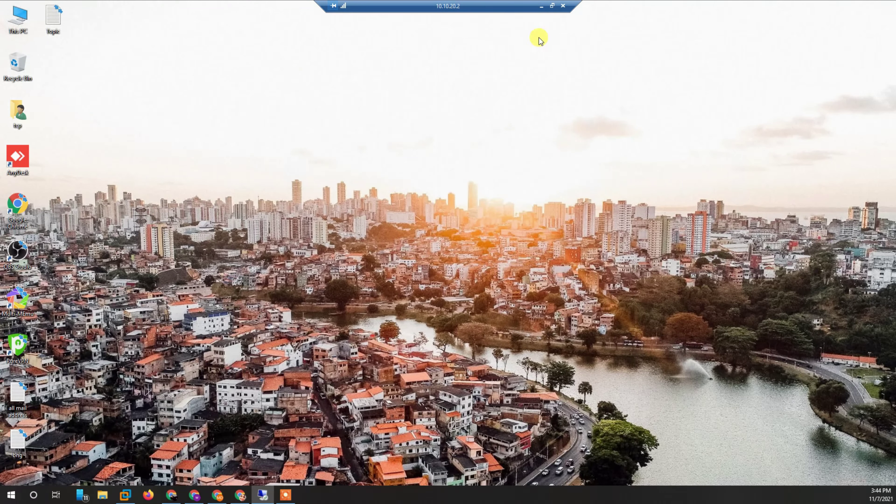
click(542, 6)
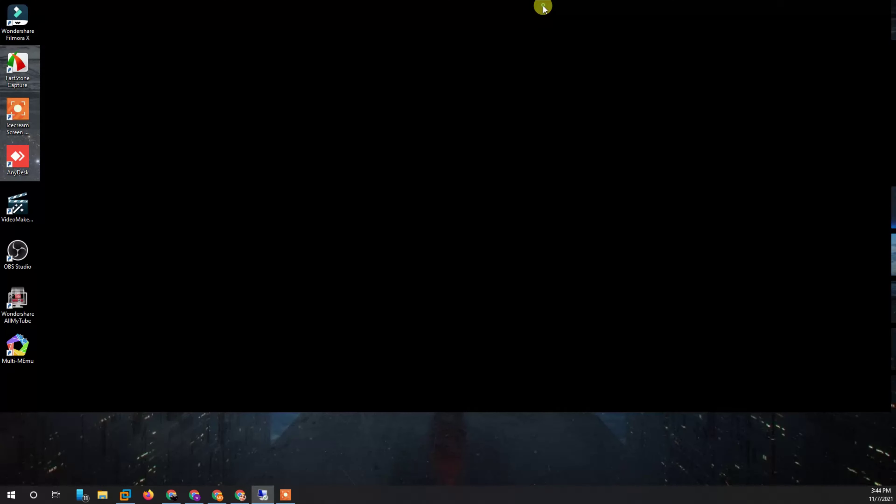
On the VM, reopen Aweray Remote from the tray and refresh the Device List login QR code.
click(126, 496)
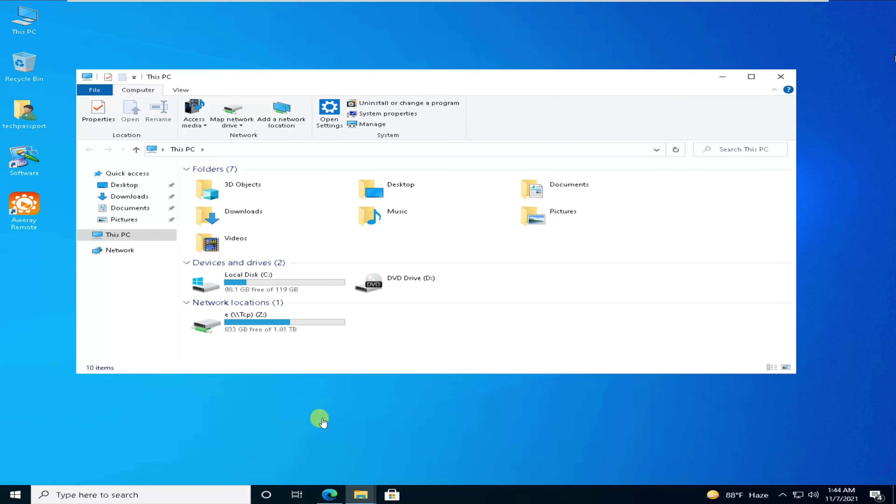
click(782, 495)
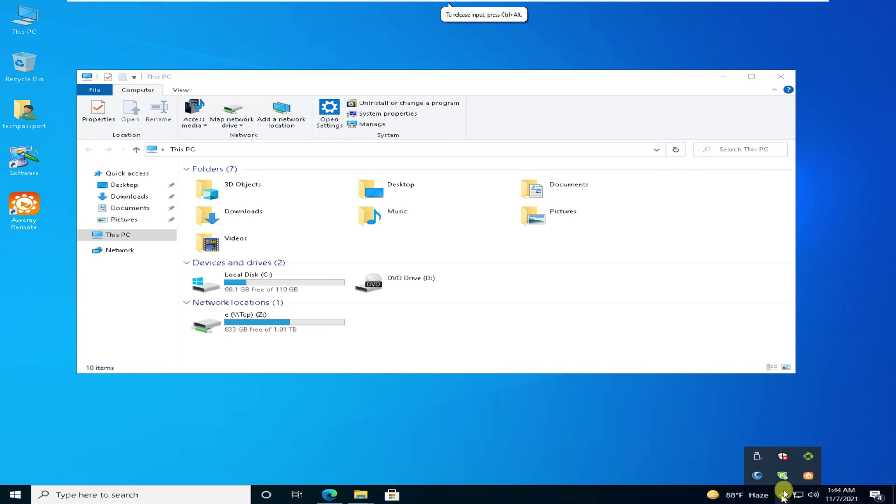
click(808, 475)
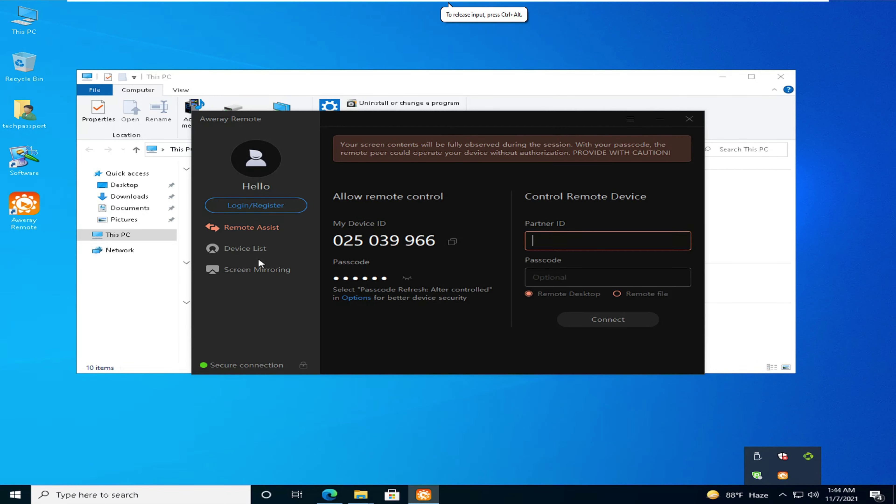
click(258, 248)
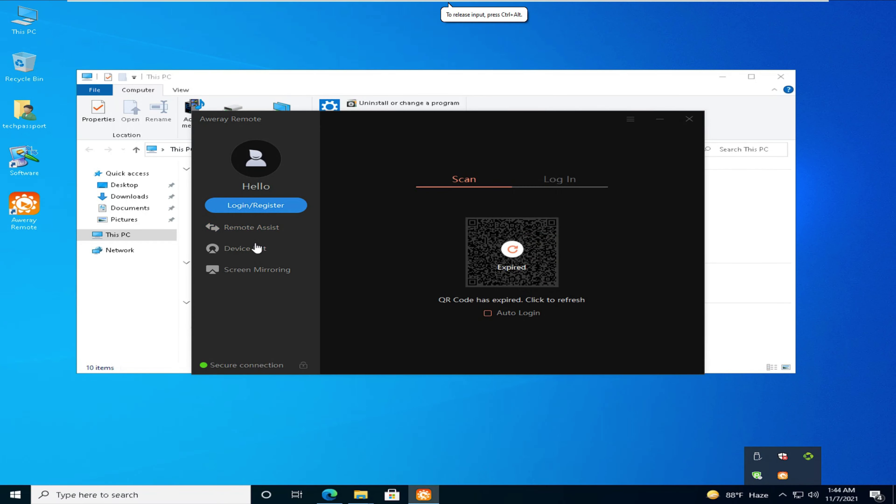
click(513, 250)
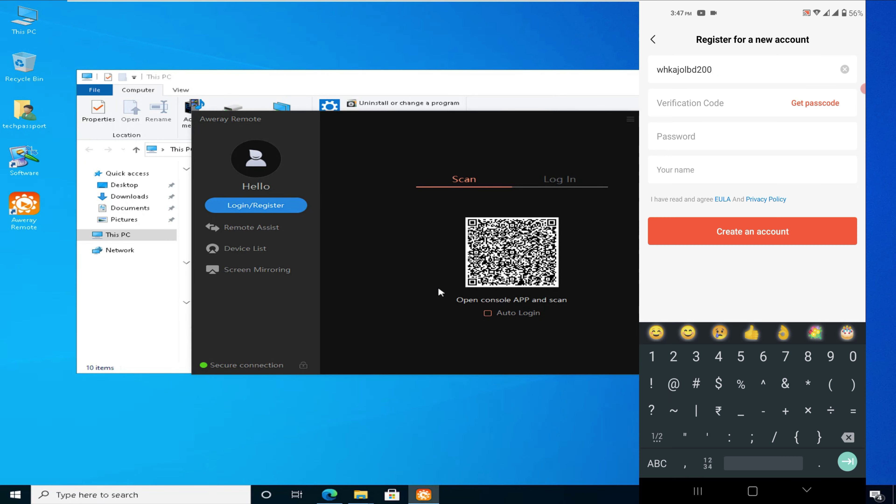
Register a new phone account with a Gmail address, the e-mailed verification code and a password.
text(@g)
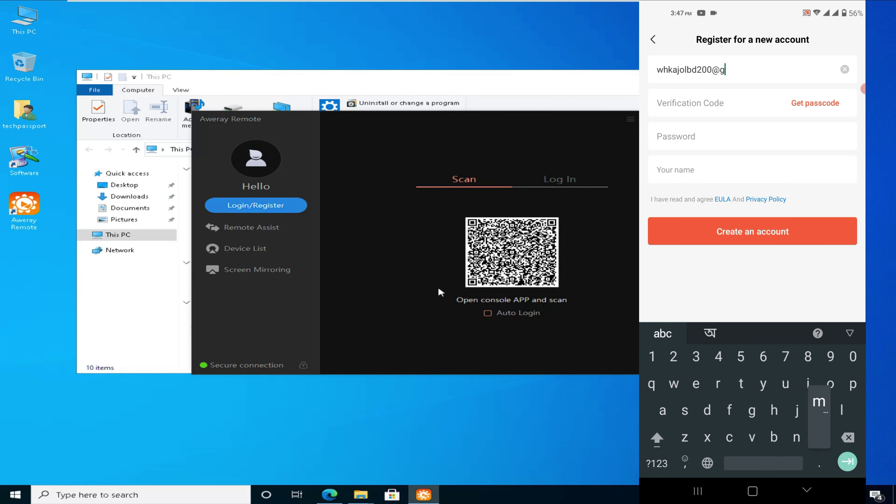
text(mail.com)
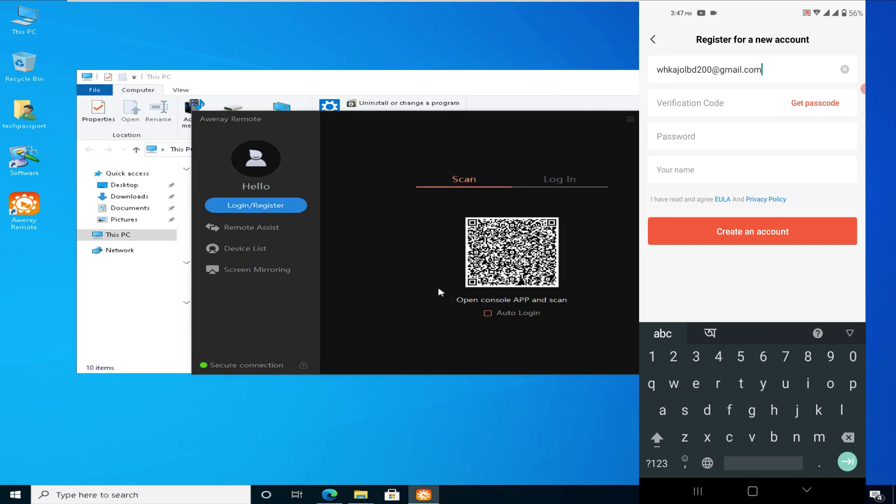
click(814, 103)
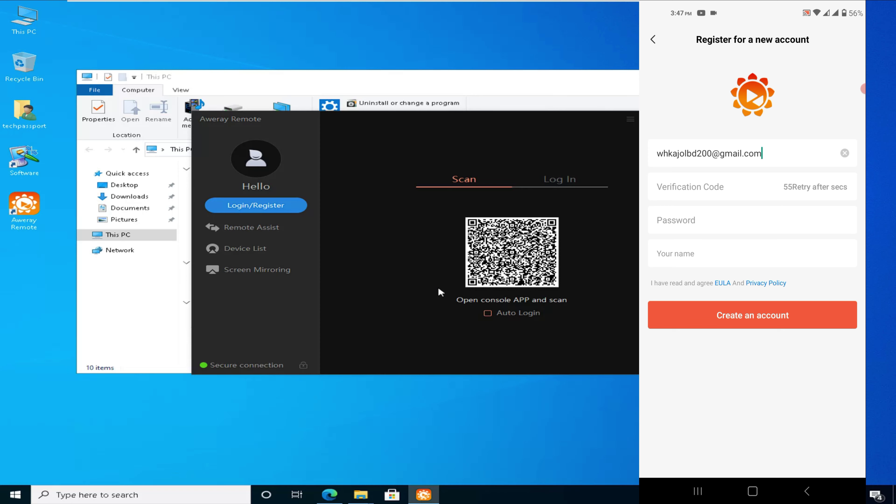
click(690, 186)
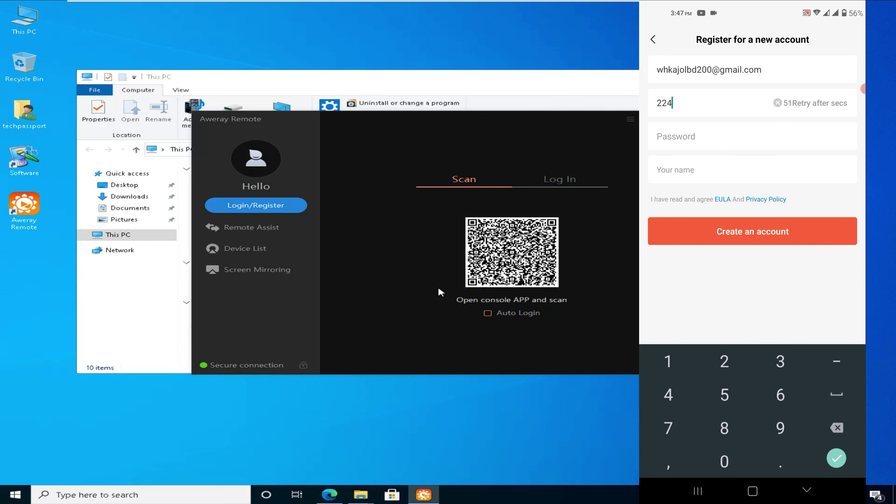
key(Return)
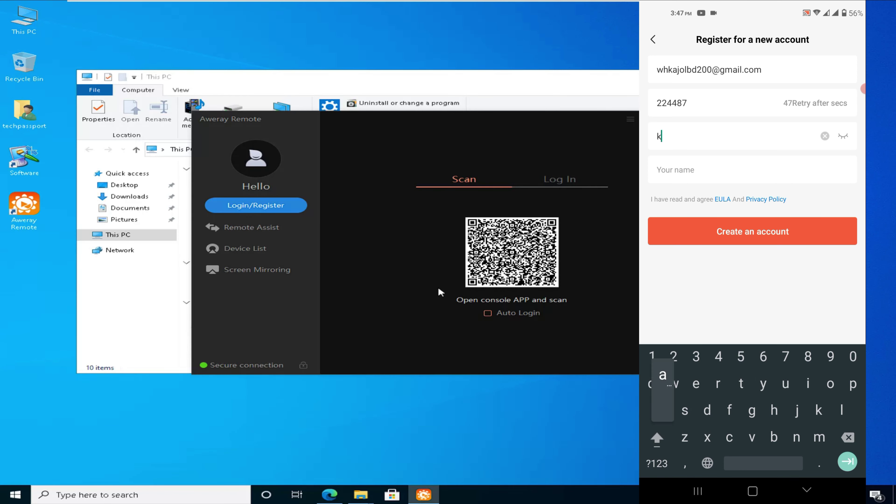
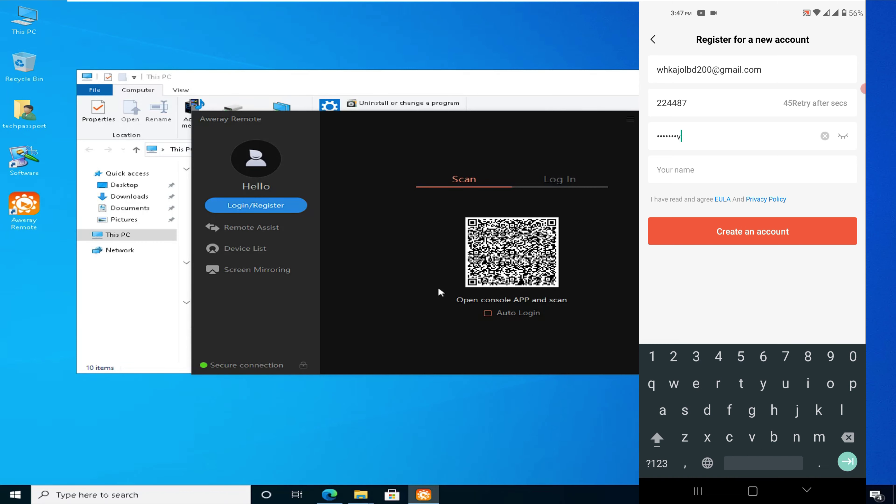
key(Return)
click(752, 231)
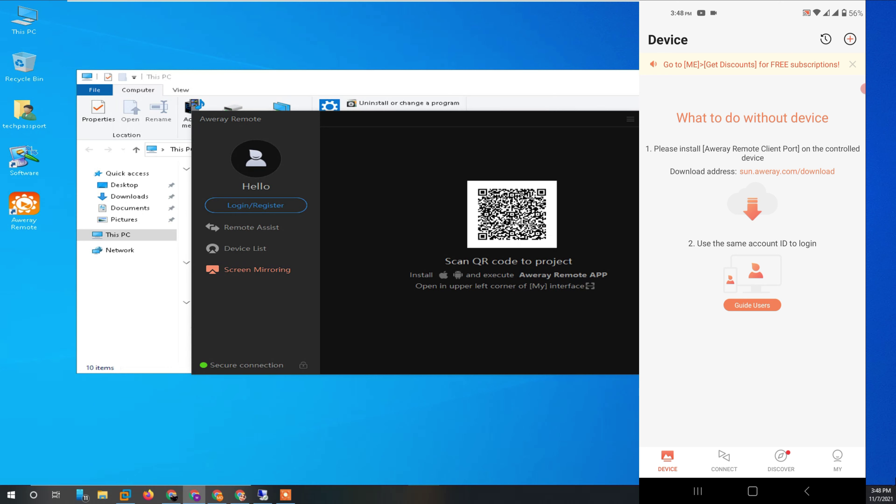
Start Mobile Mirror on the phone with Scan mirror, allowing screen casting and camera access.
click(724, 459)
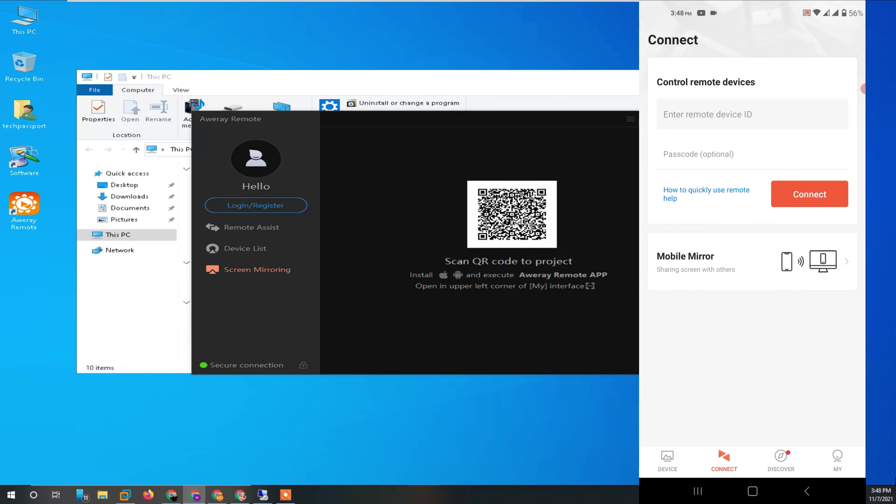
click(752, 261)
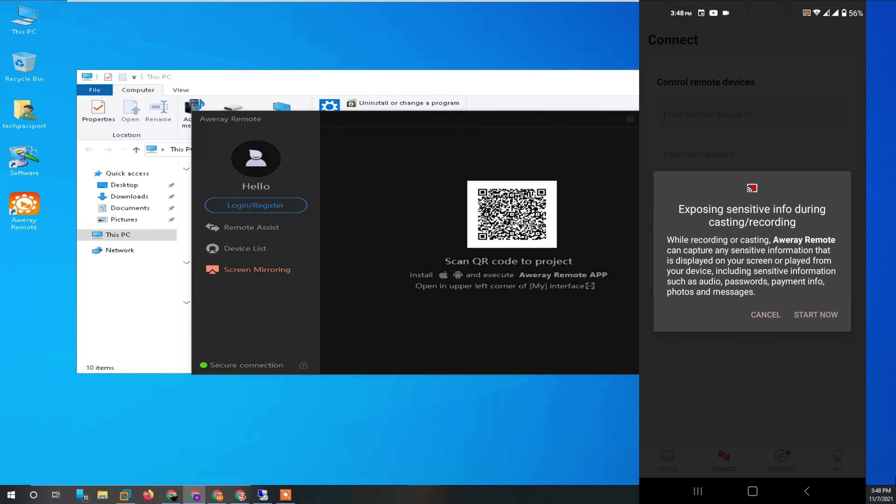
click(814, 314)
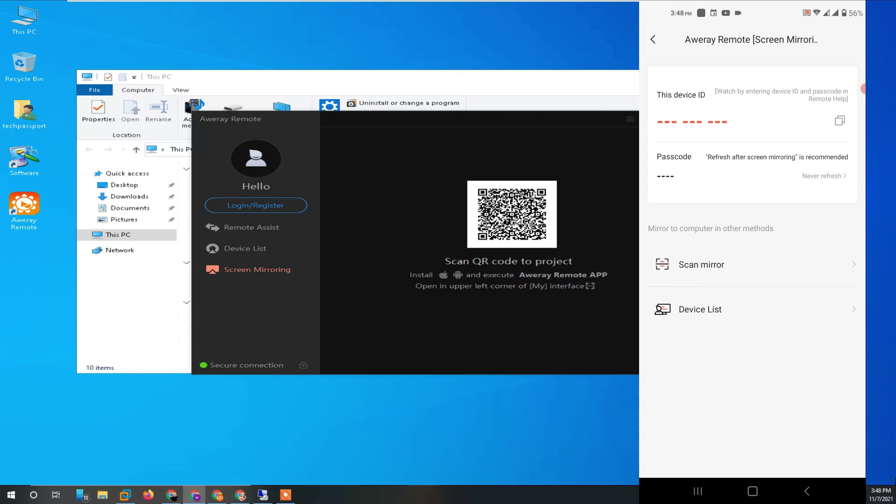
click(751, 264)
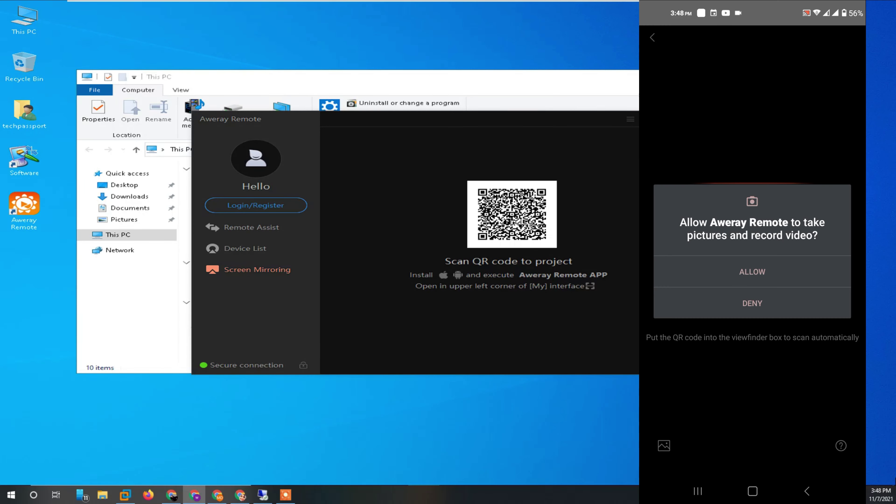
click(752, 272)
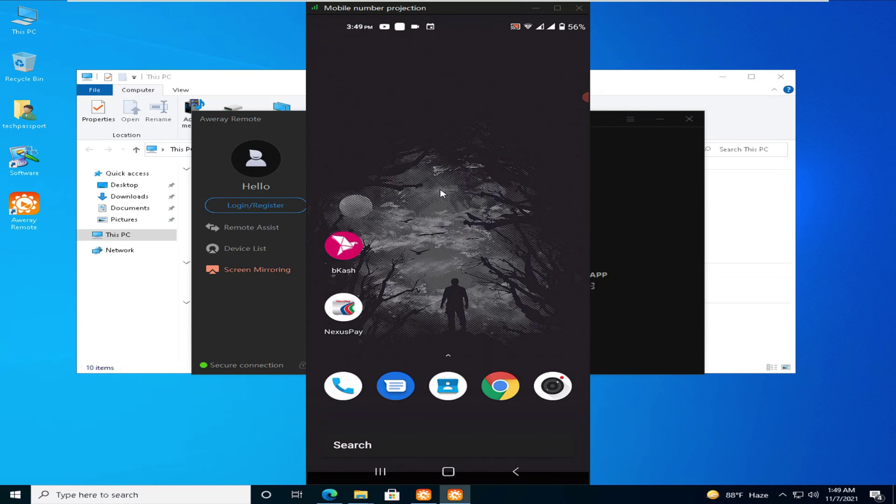
Close the Mobile number projection window and accept the Symphony Z40's temporary control request.
click(580, 9)
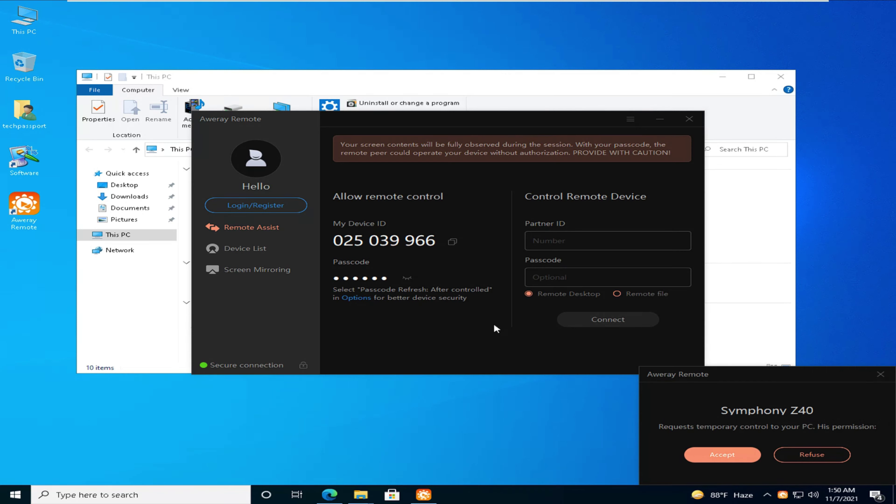
click(721, 455)
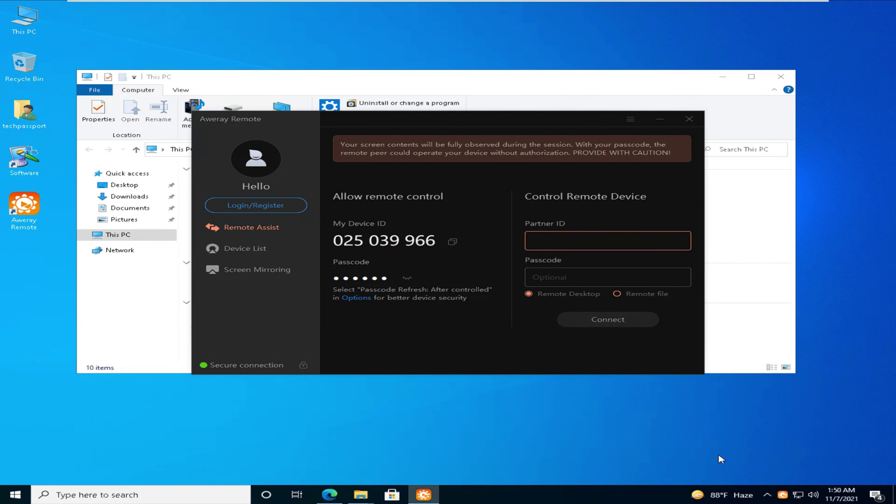